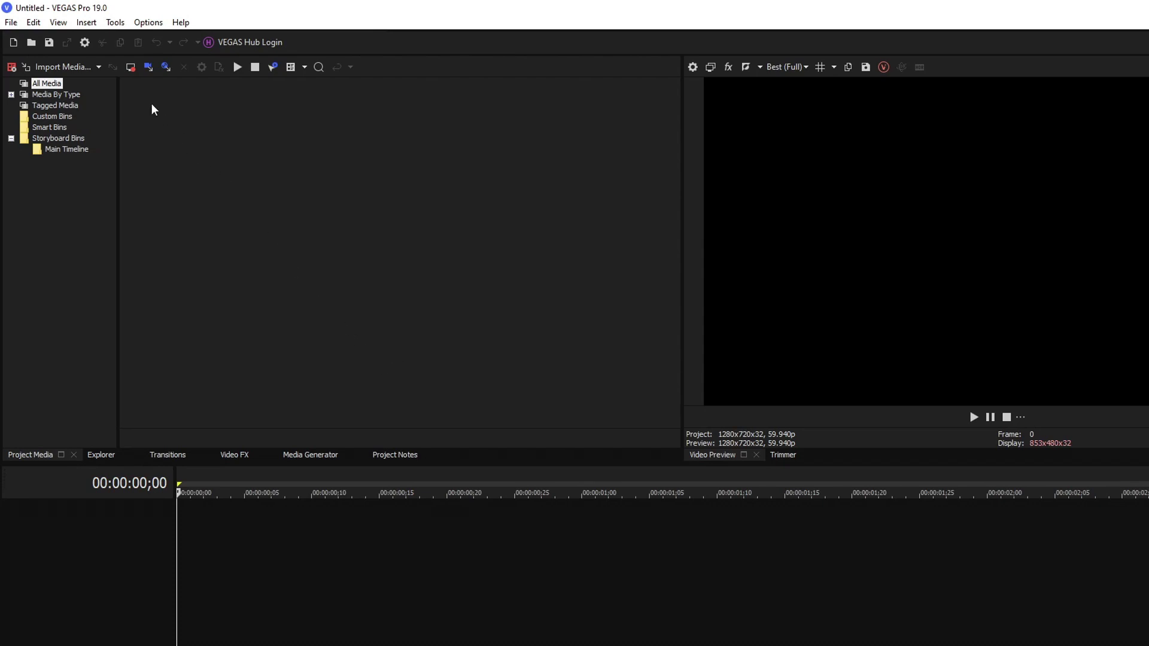
Open the Project Properties dialog and its Template preset list
click(11, 23)
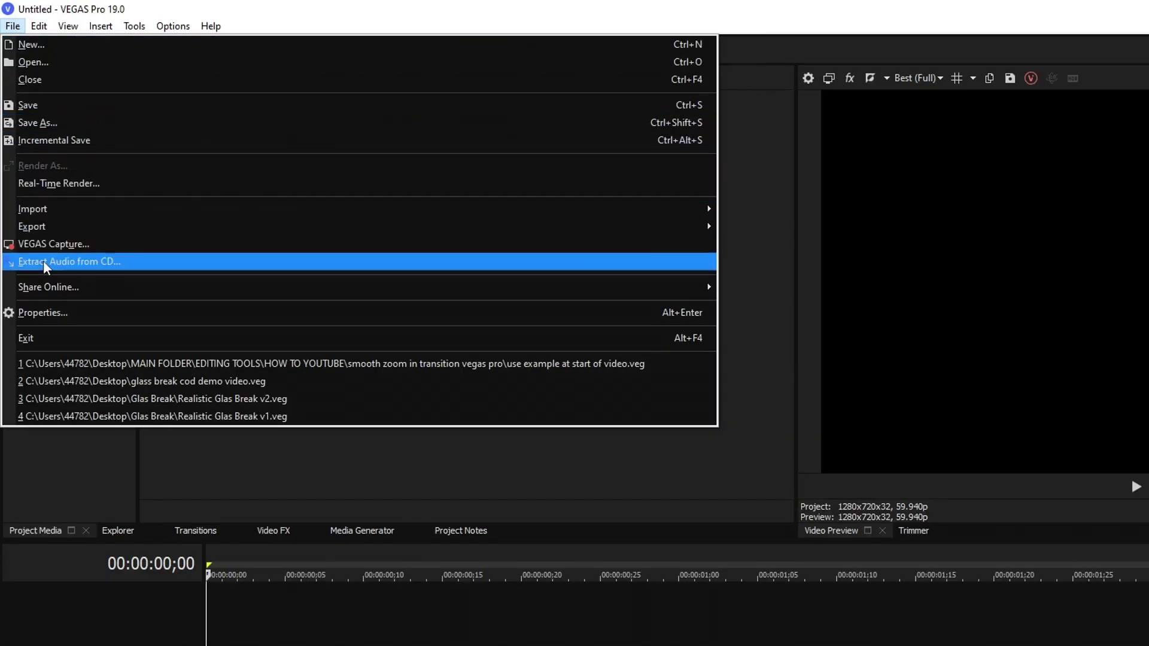
click(36, 311)
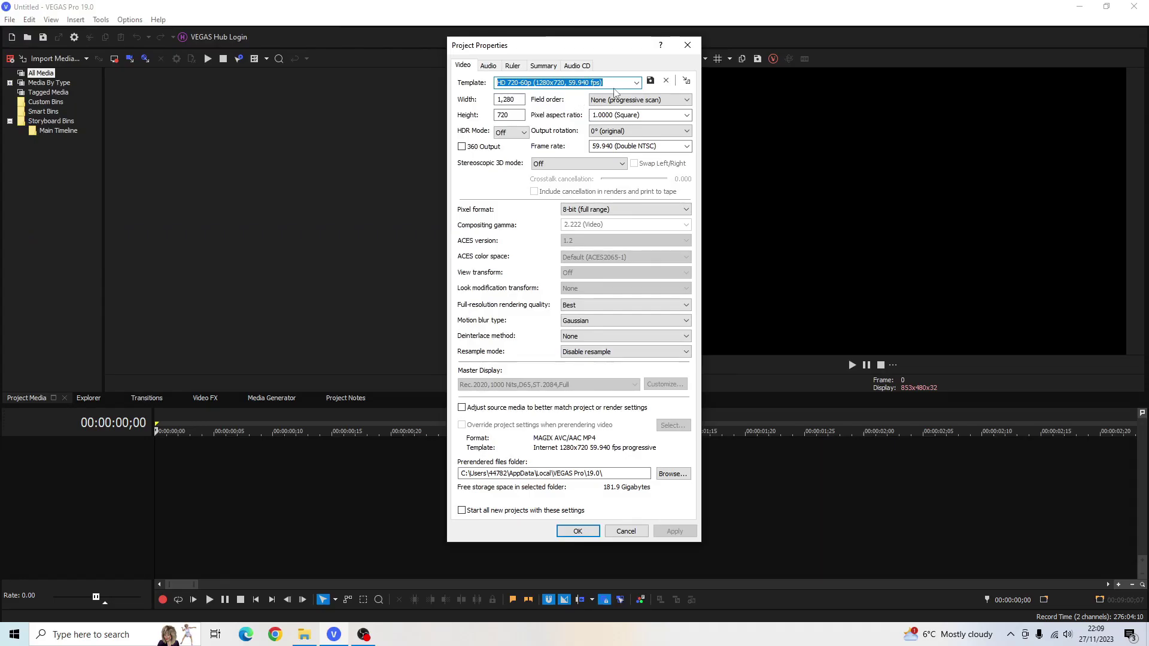
click(636, 83)
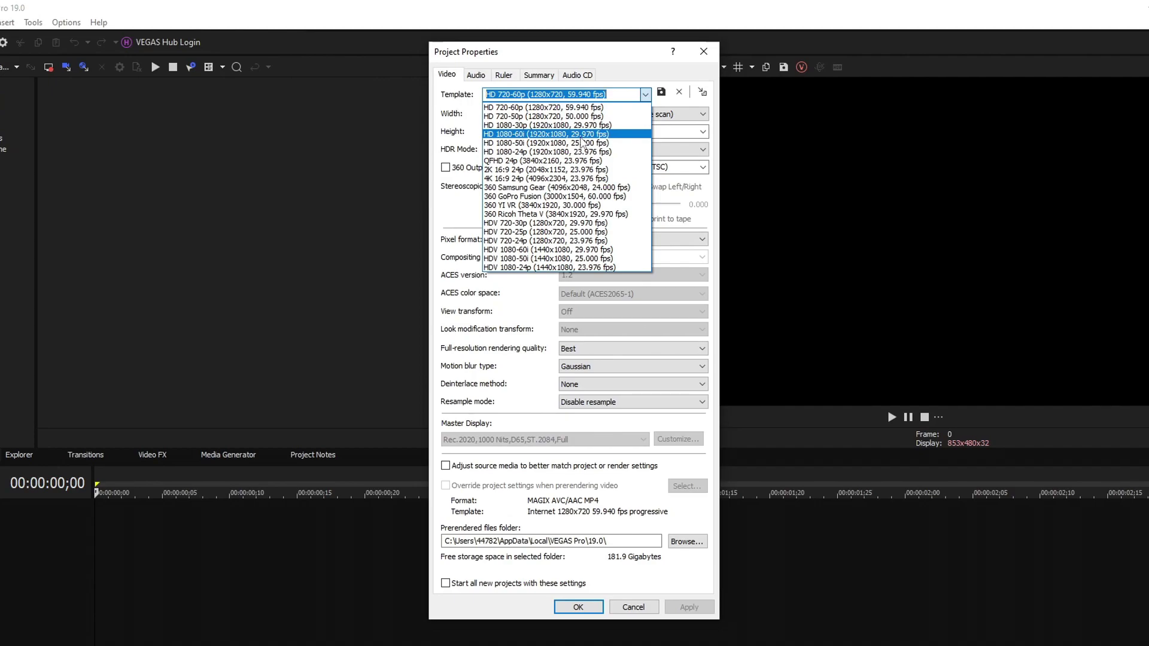
Apply the HD 1080-60i preset, then make the frame 1080×1920 at 59.940 fps
click(576, 134)
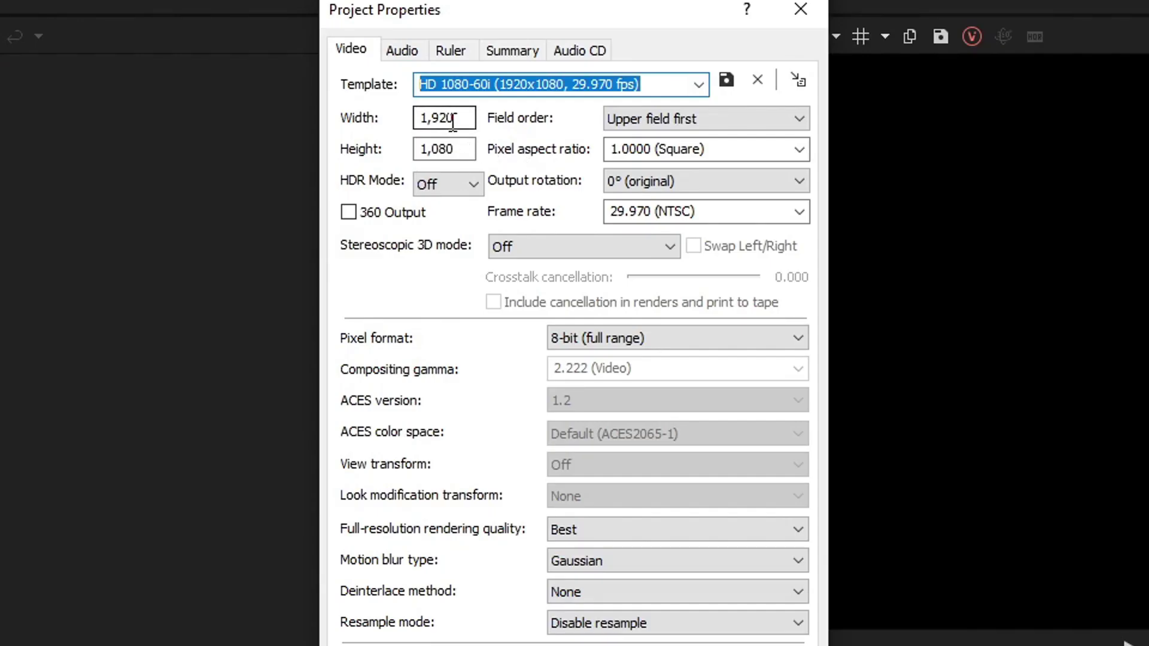
click(445, 145)
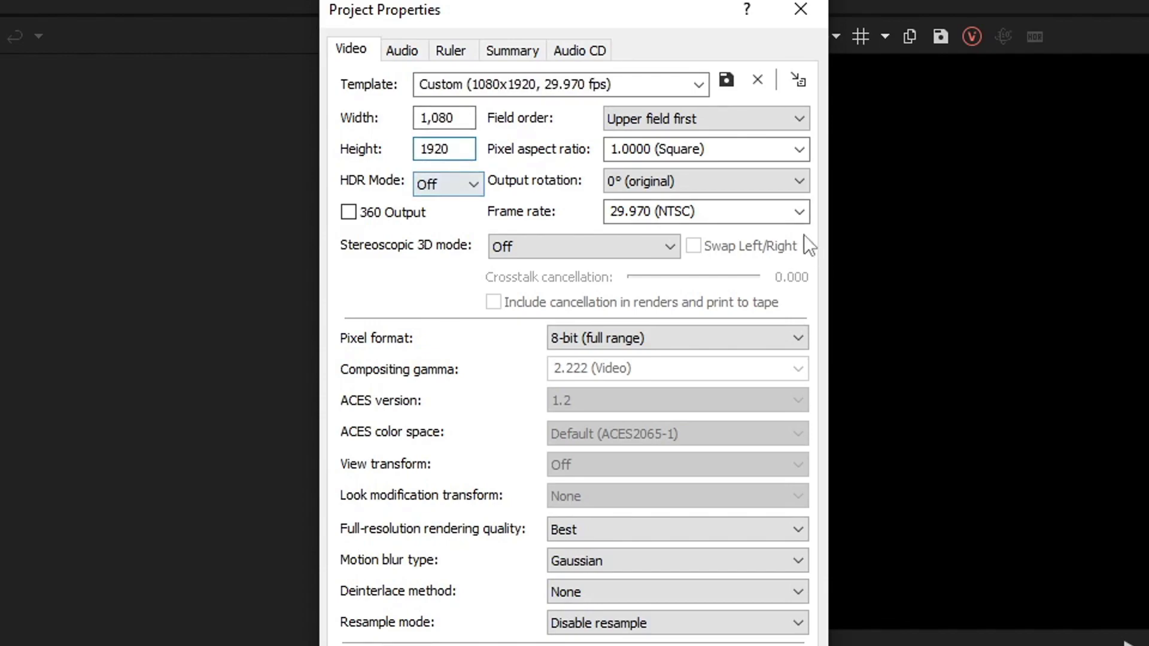
click(799, 217)
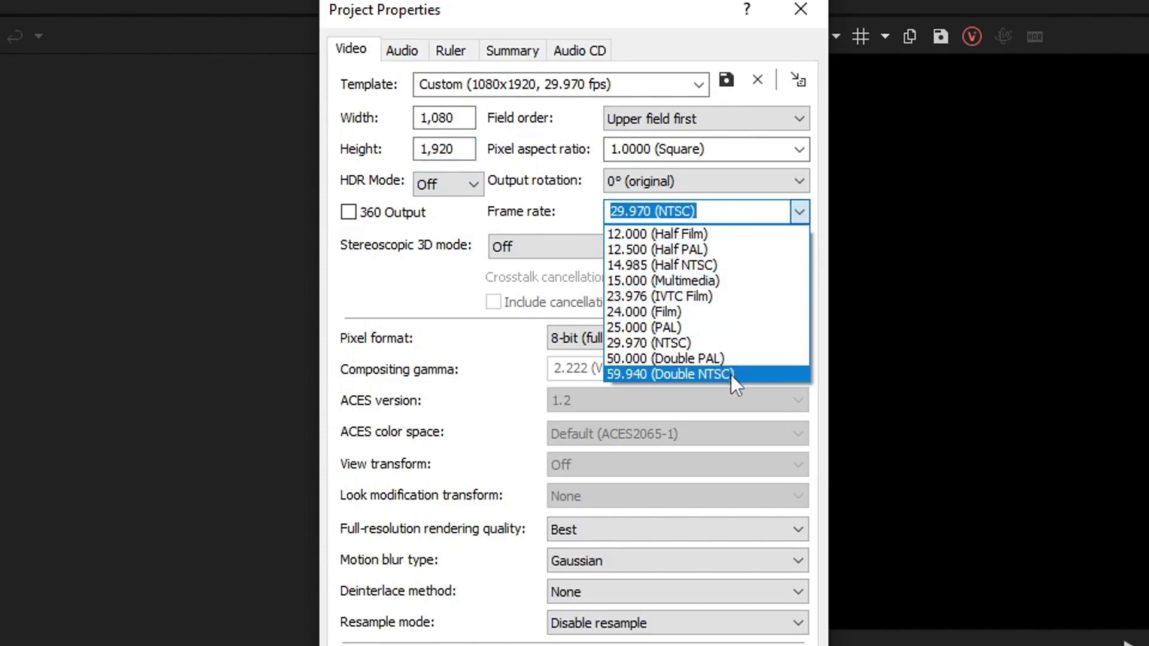
click(730, 375)
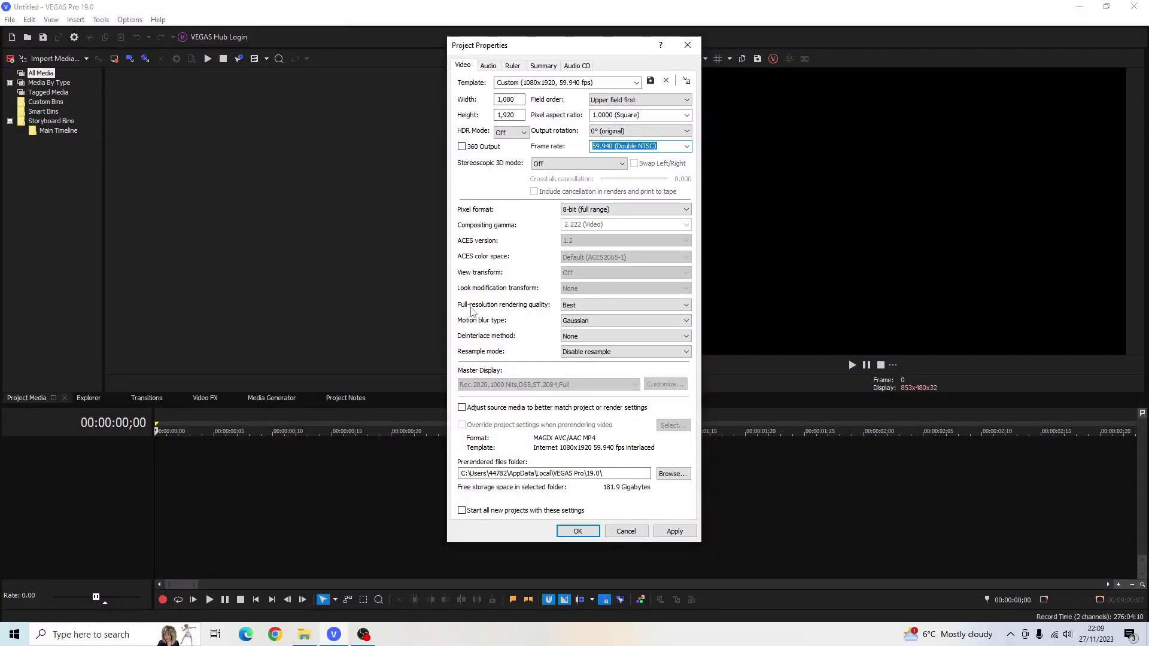
Keep video rendering quality at Best and resample mode at Disable resample
click(584, 305)
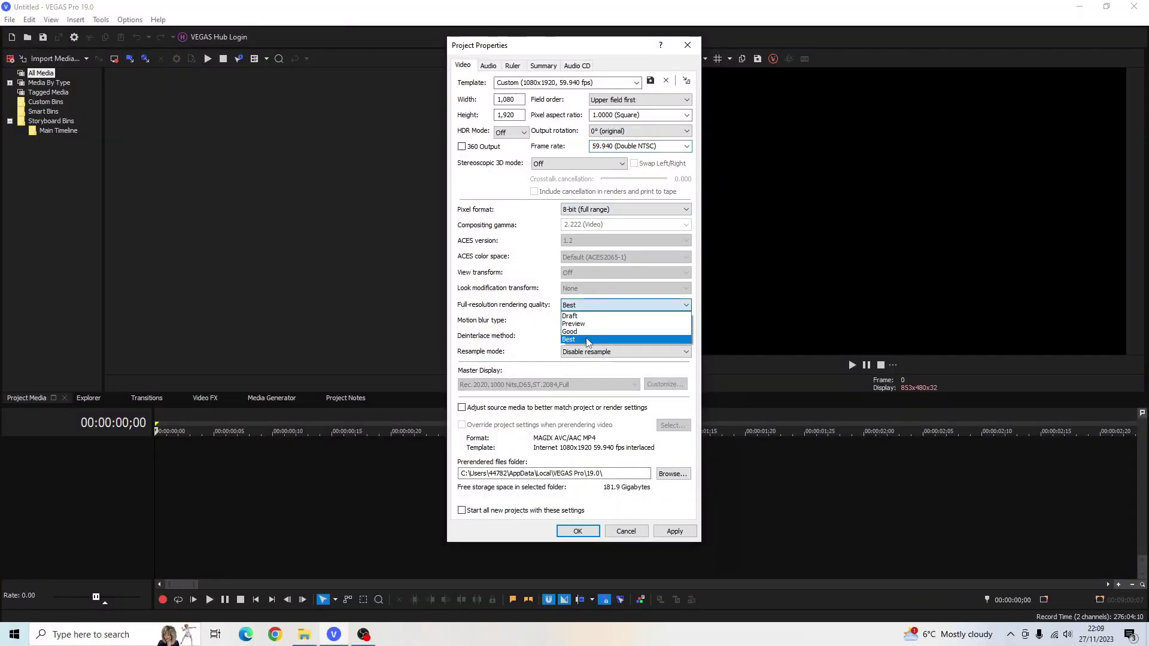
click(586, 339)
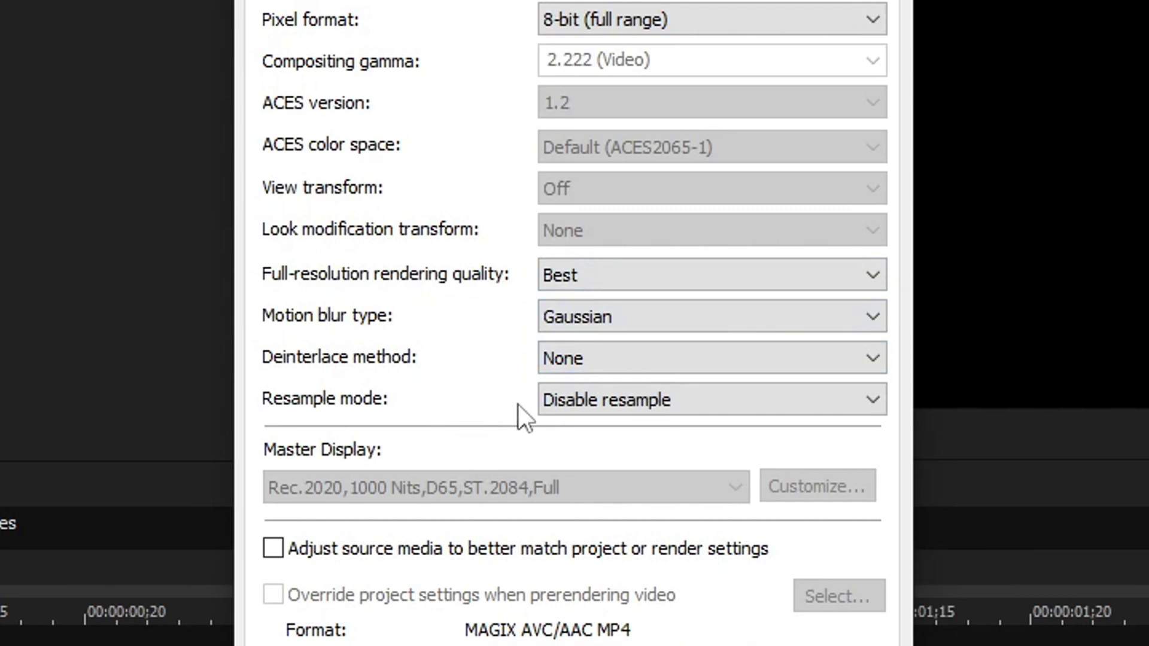
click(551, 404)
click(573, 463)
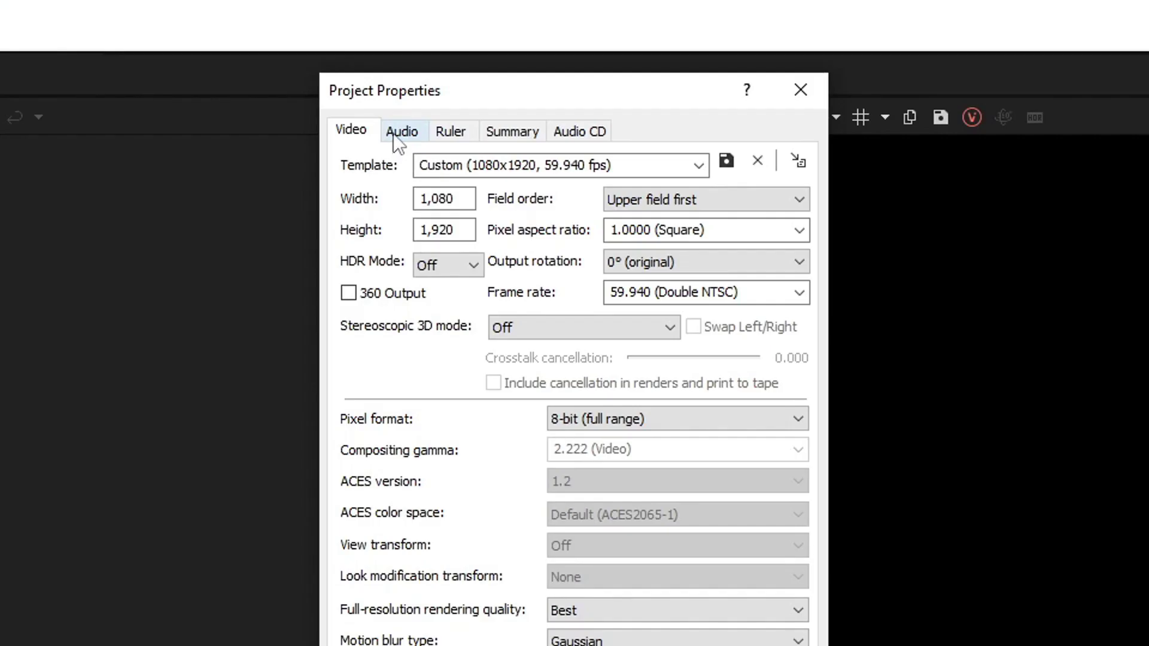
Keep audio resample quality at Best and review the Summary and Audio CD tabs
click(405, 134)
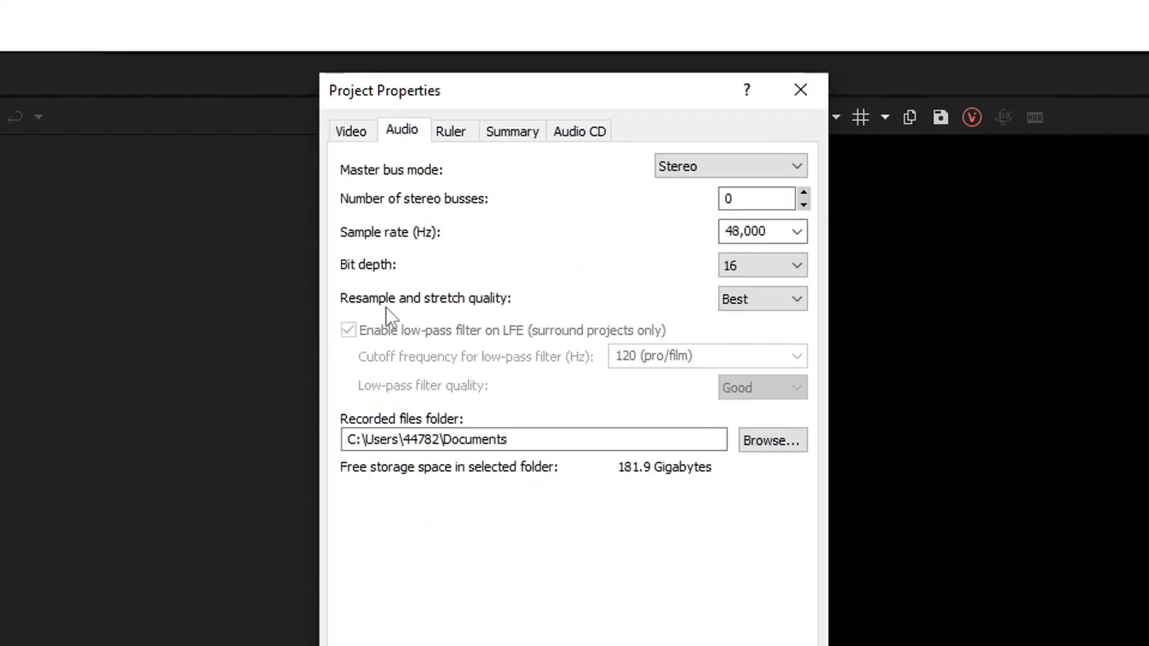
click(726, 303)
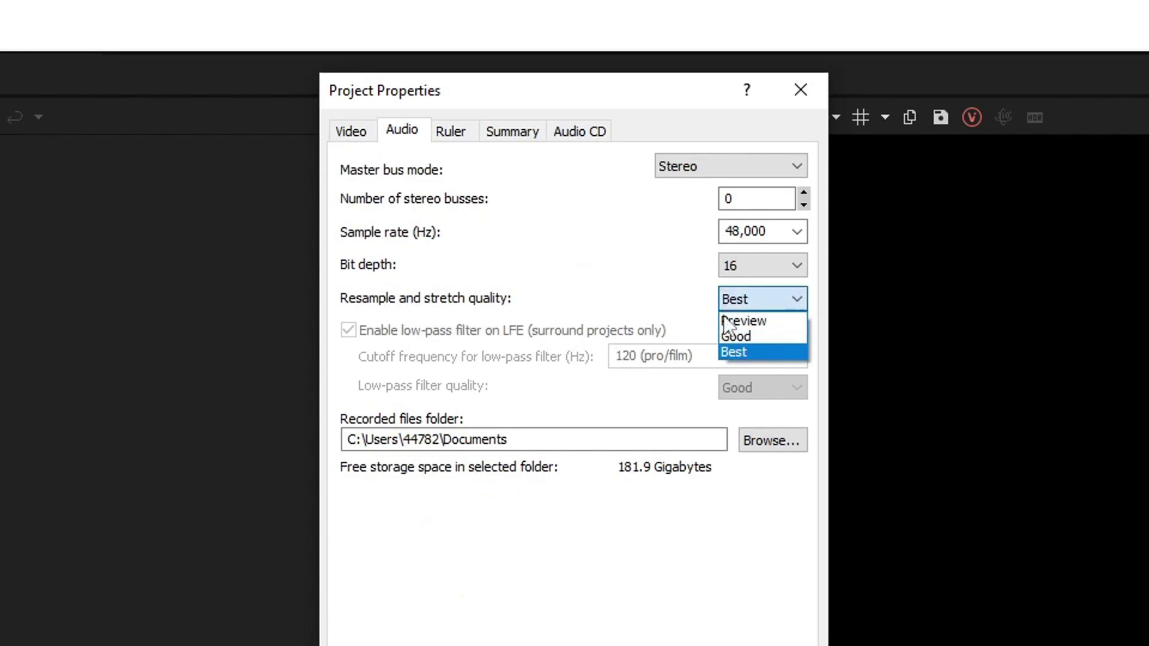
click(735, 351)
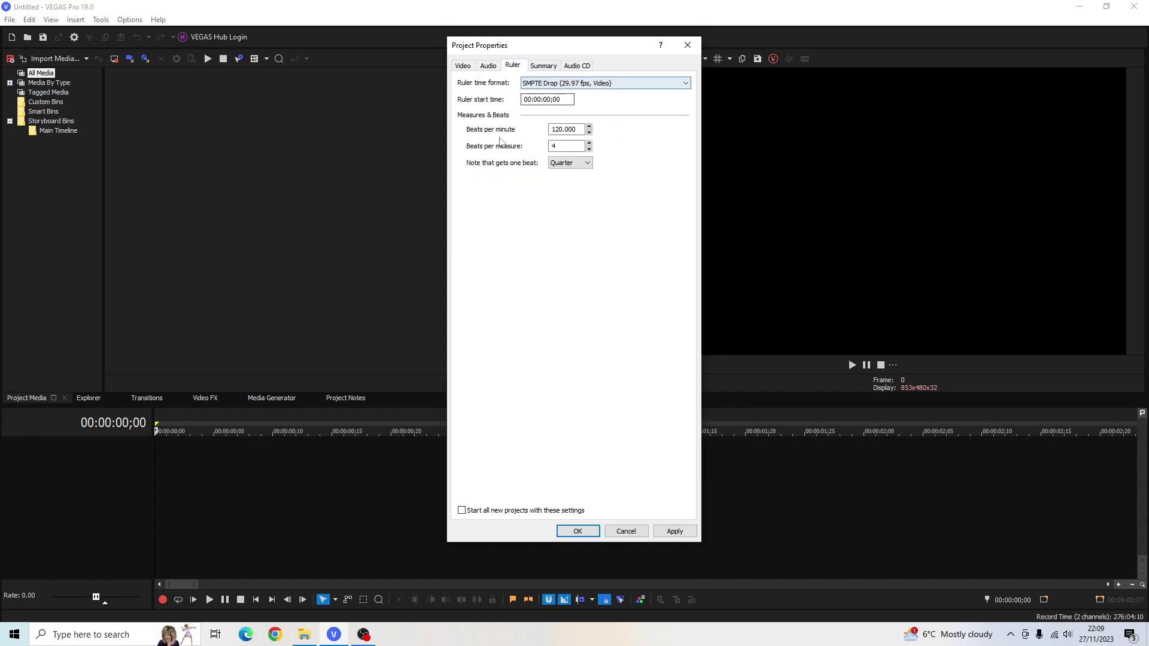
click(539, 67)
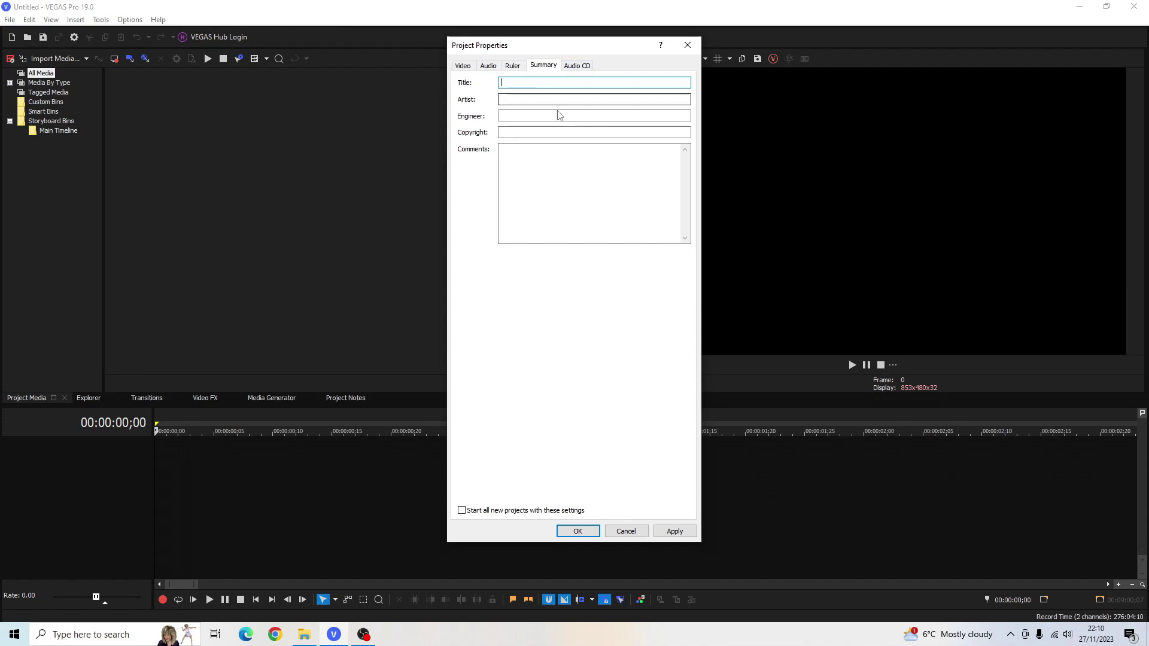
click(576, 67)
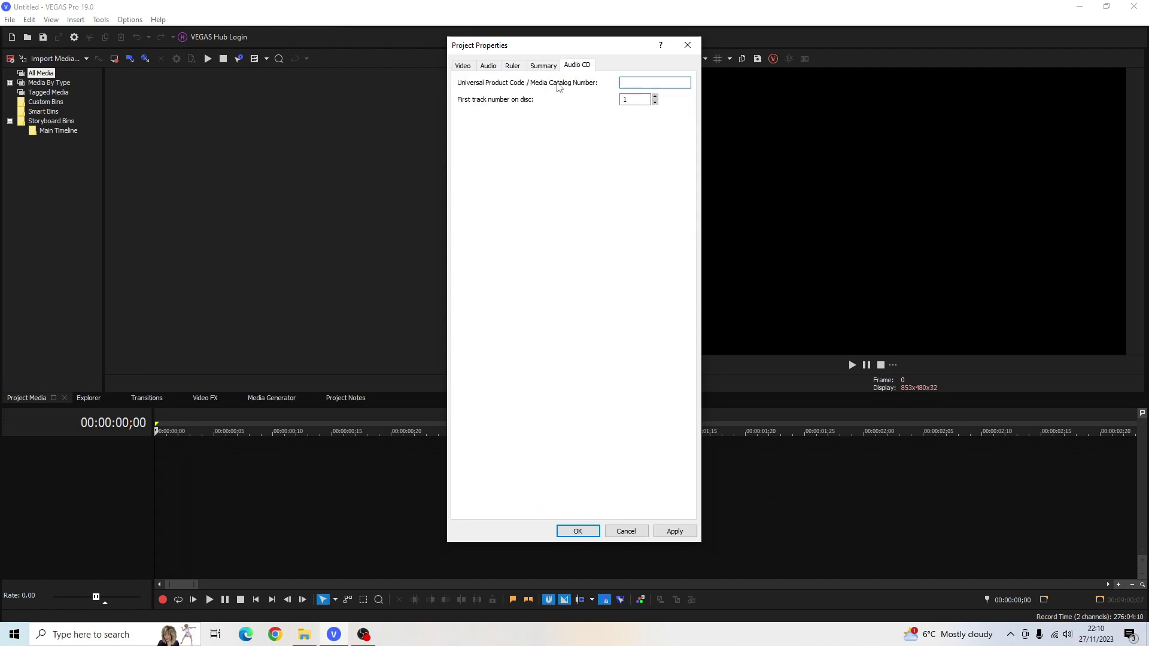
click(462, 66)
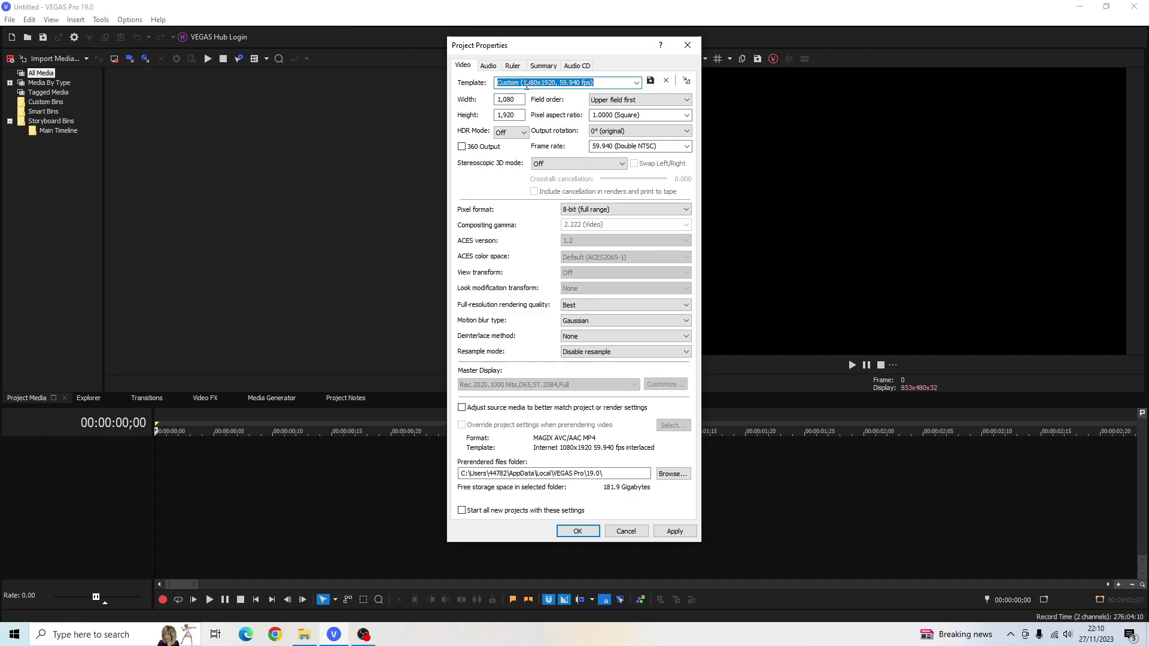
Save the vertical settings as the 'tiktok' template and apply them to the project
text(tik)
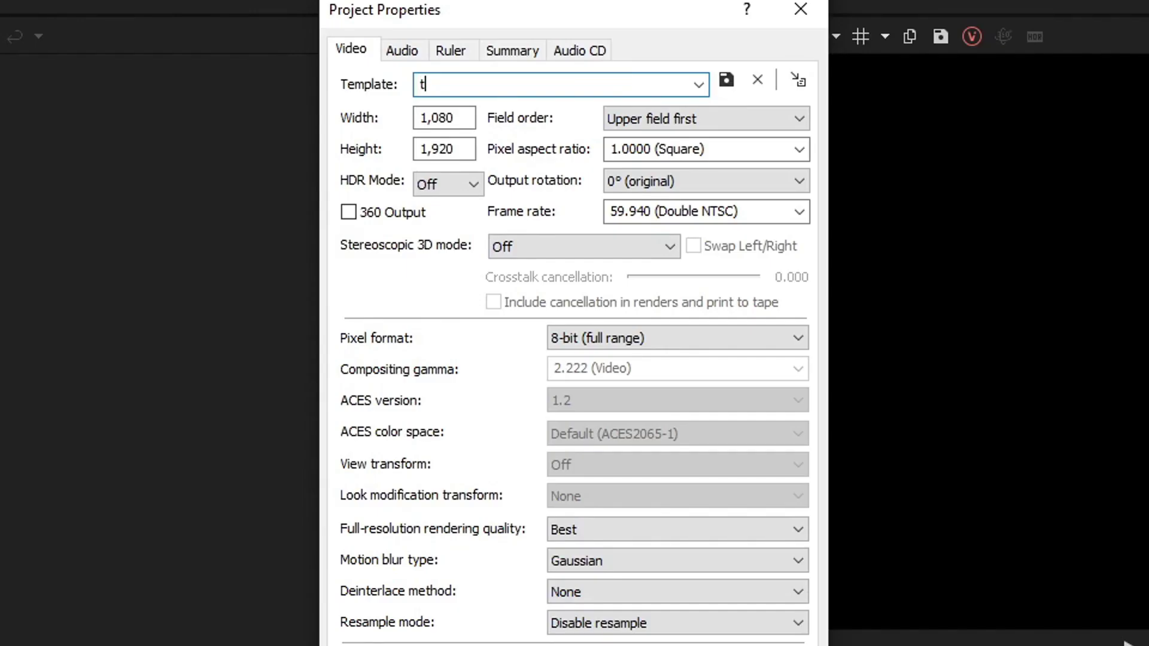
text(tok)
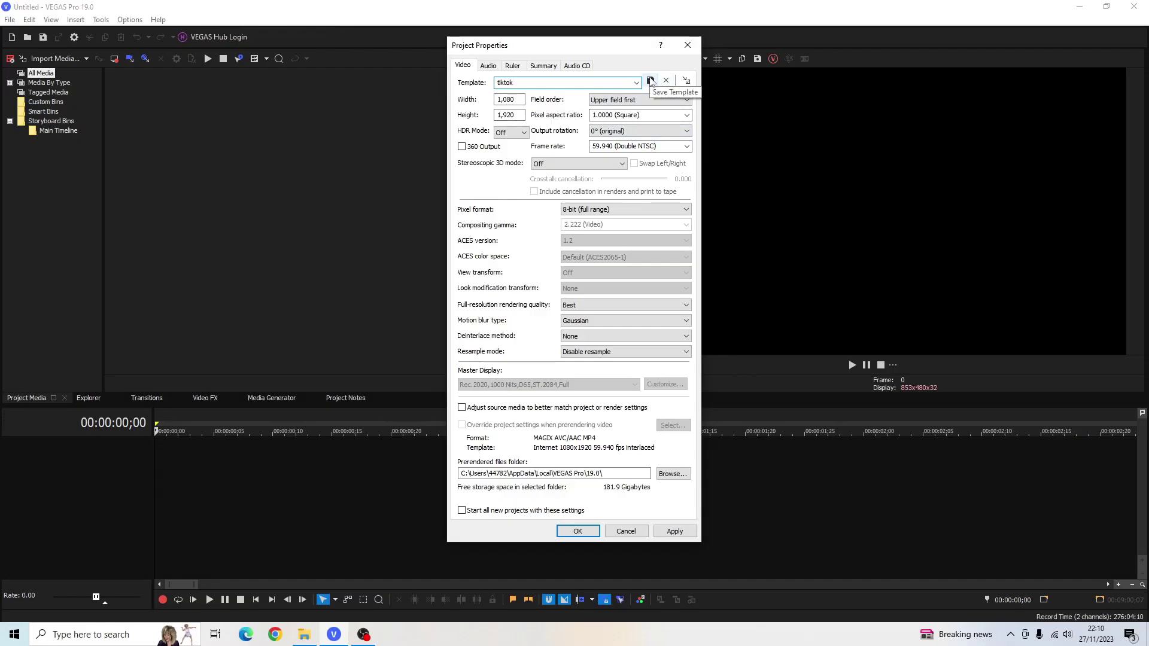
click(726, 80)
click(675, 532)
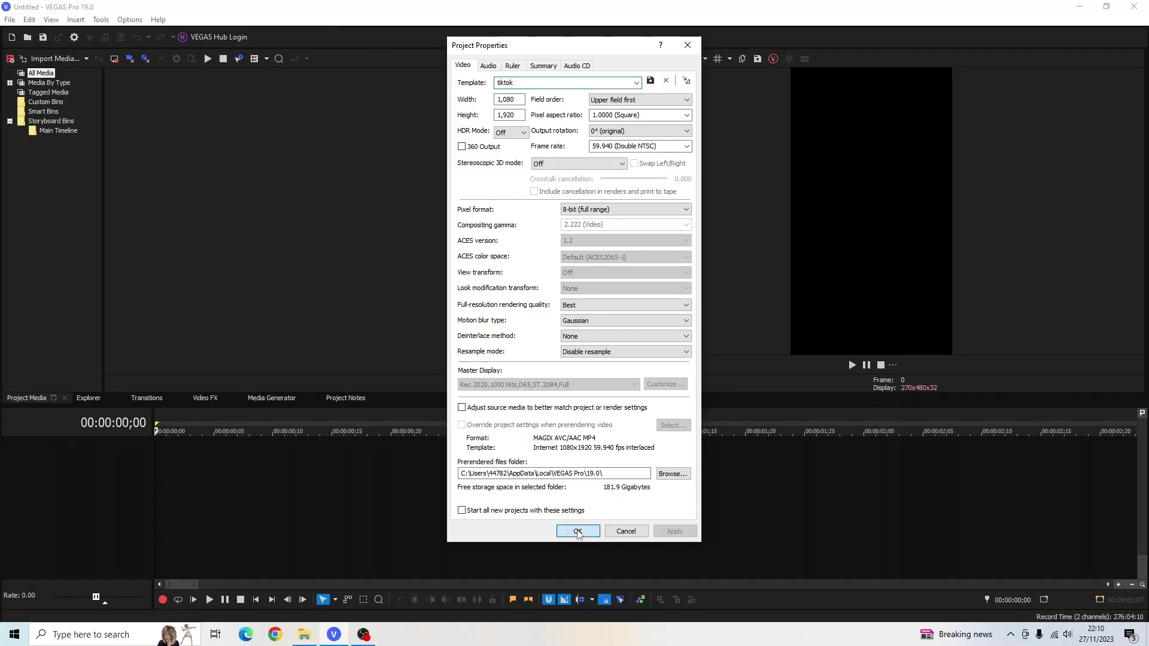
click(496, 560)
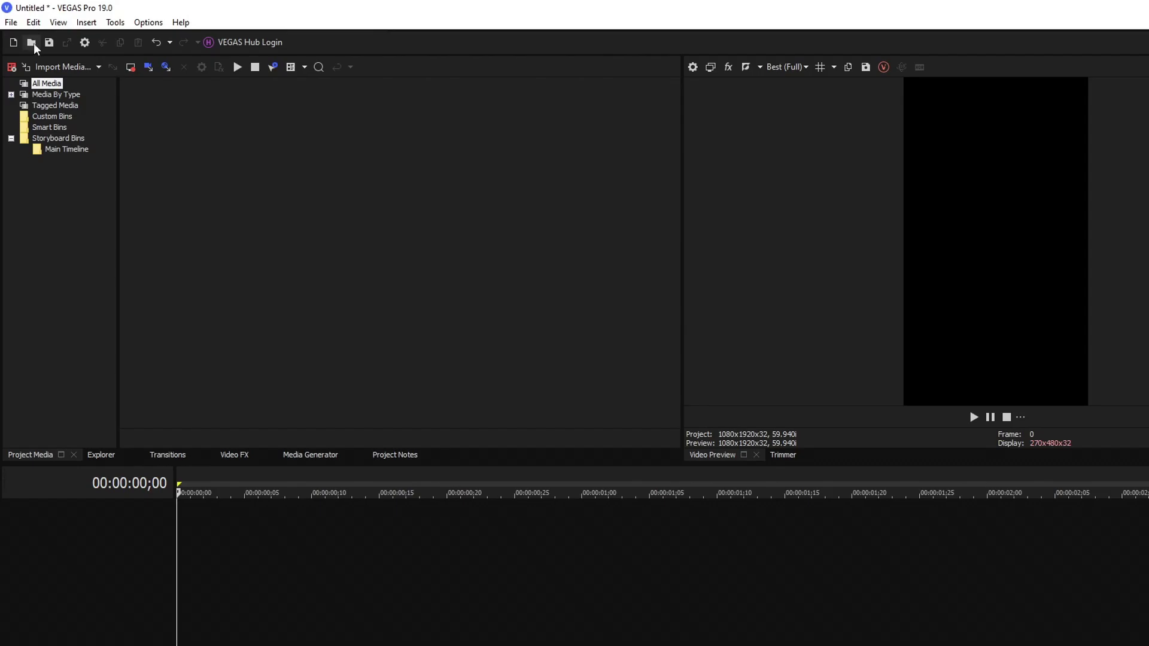
Import the GTA 5 gameplay video from the no copyright gameplay folder, keeping vertical project settings
click(48, 64)
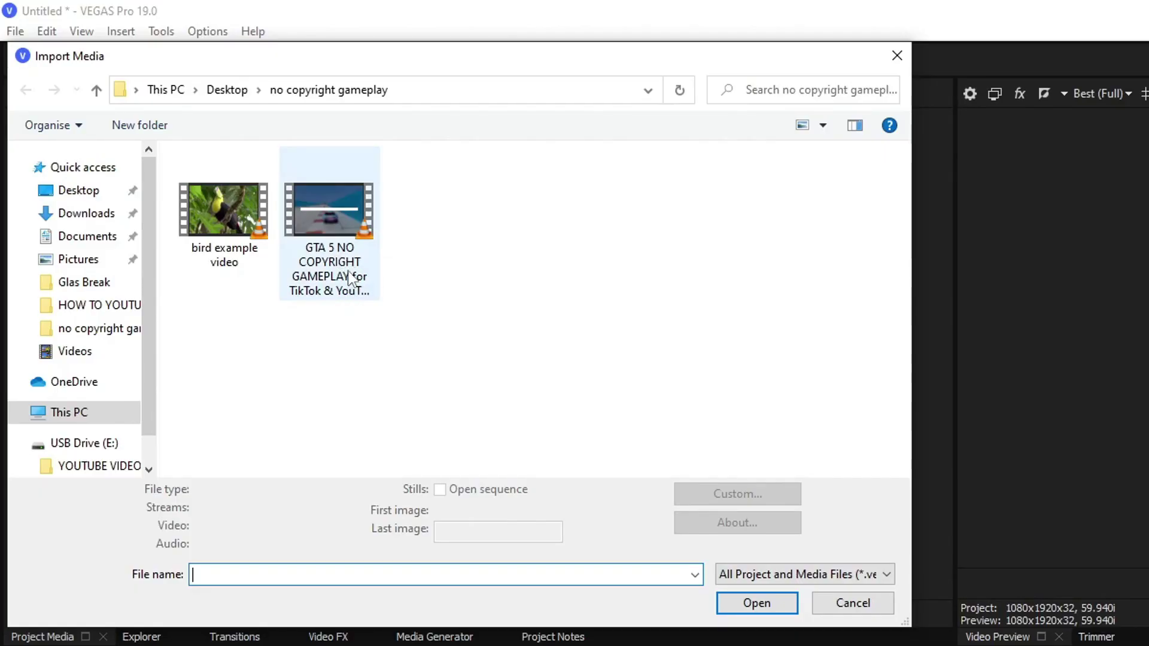
double_click(350, 279)
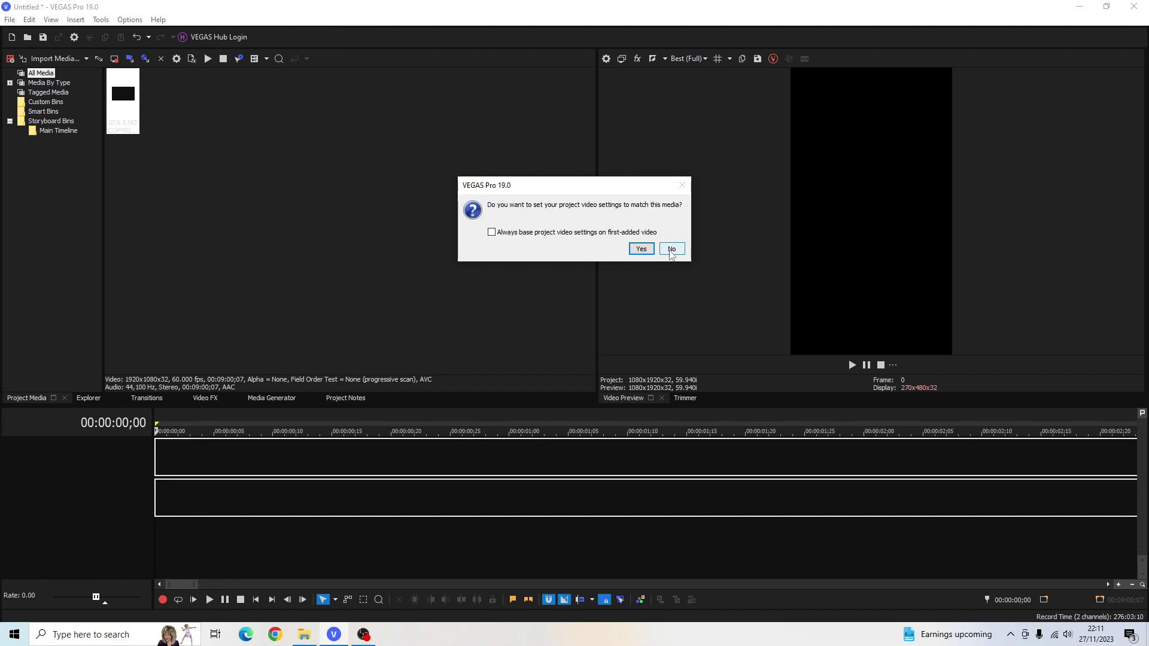
click(671, 249)
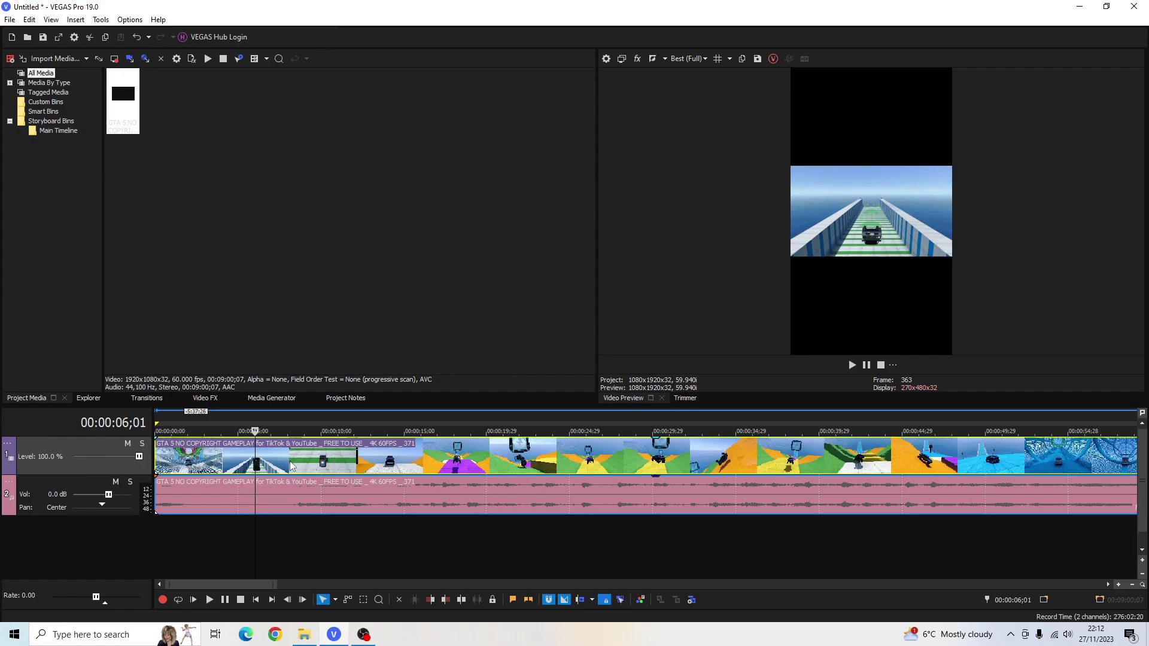
Bring up the gameplay clip's event menu on the timeline
right_click(292, 466)
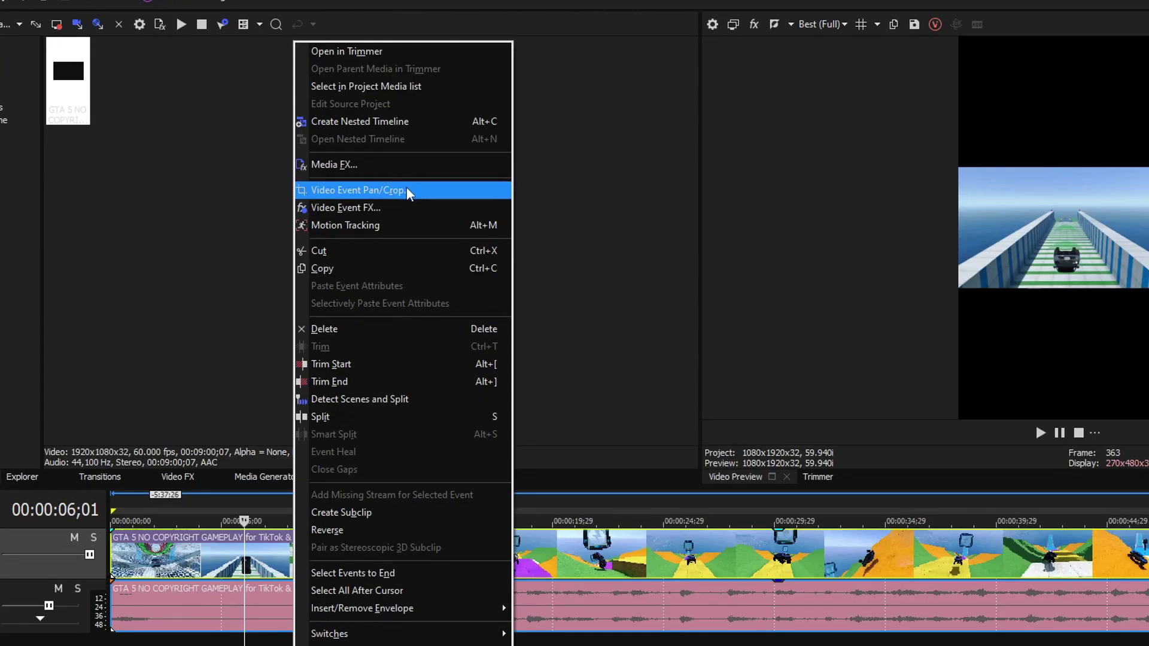
Crop the gameplay clip with Match Output Aspect so it fills the 1080×1920 frame
click(406, 190)
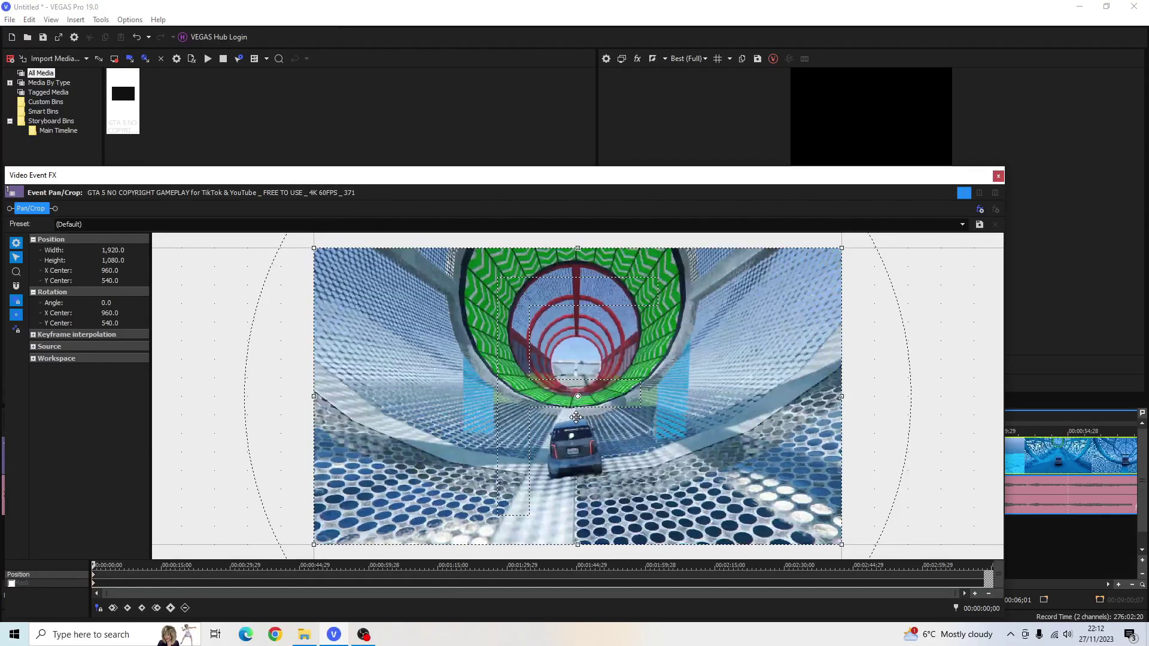
right_click(577, 417)
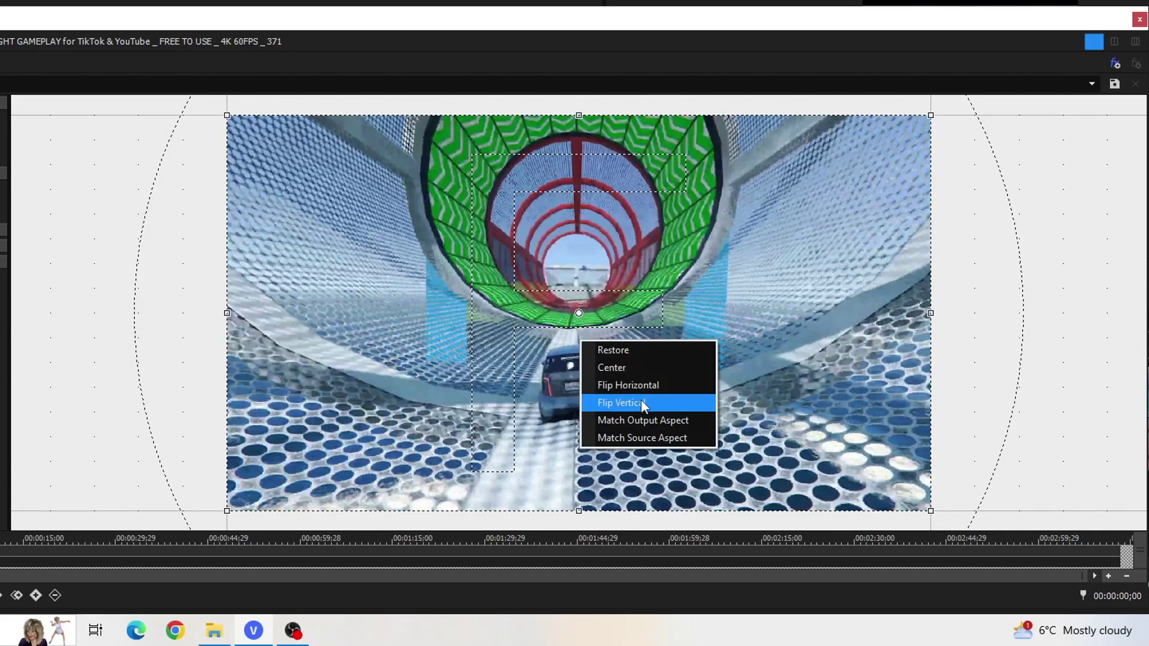
click(639, 418)
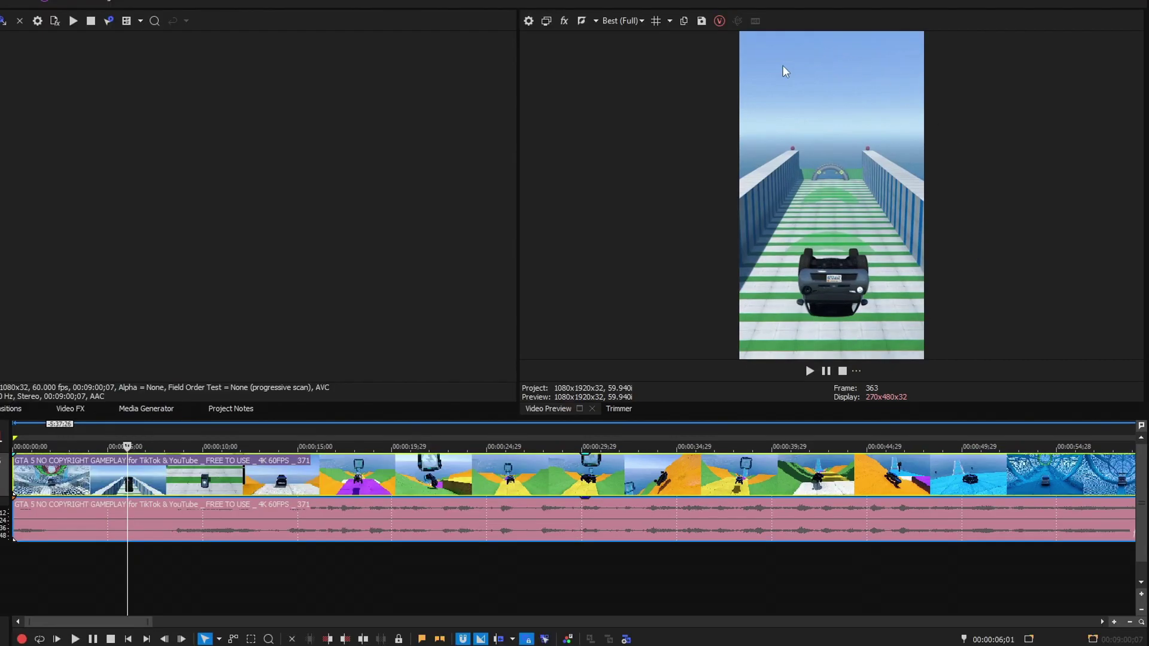
right_click(385, 474)
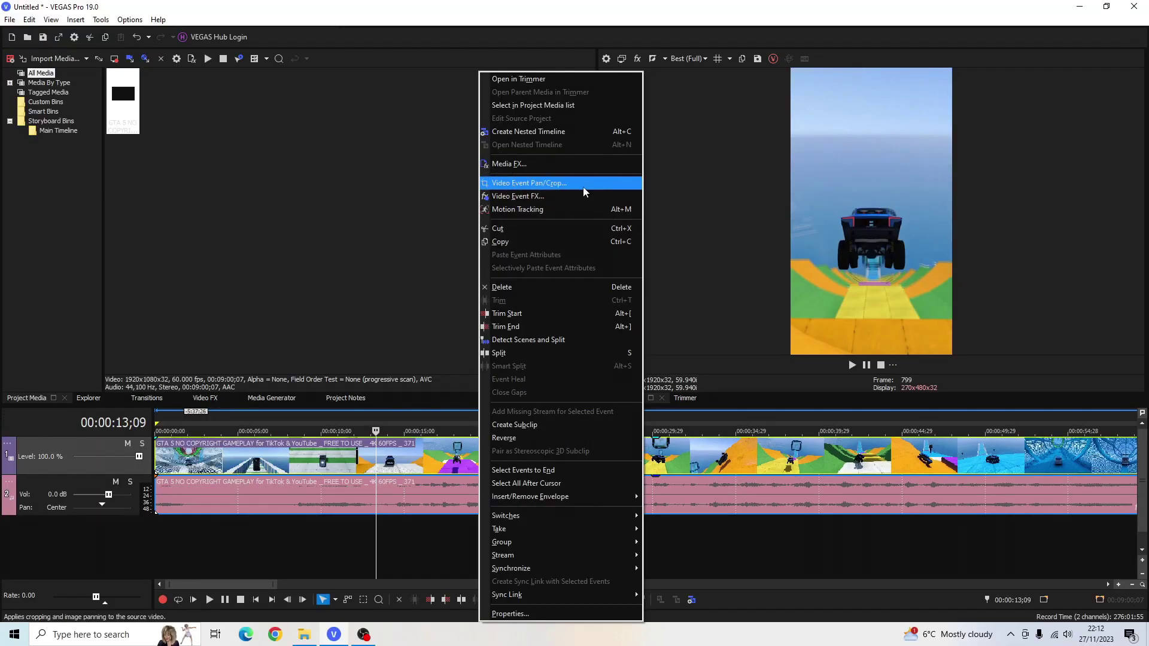
Slide the clip's Pan/Crop frame right to centre the car at X 1,320, Y 540
click(584, 187)
drag(682, 180, 409, 128)
drag(413, 390, 521, 370)
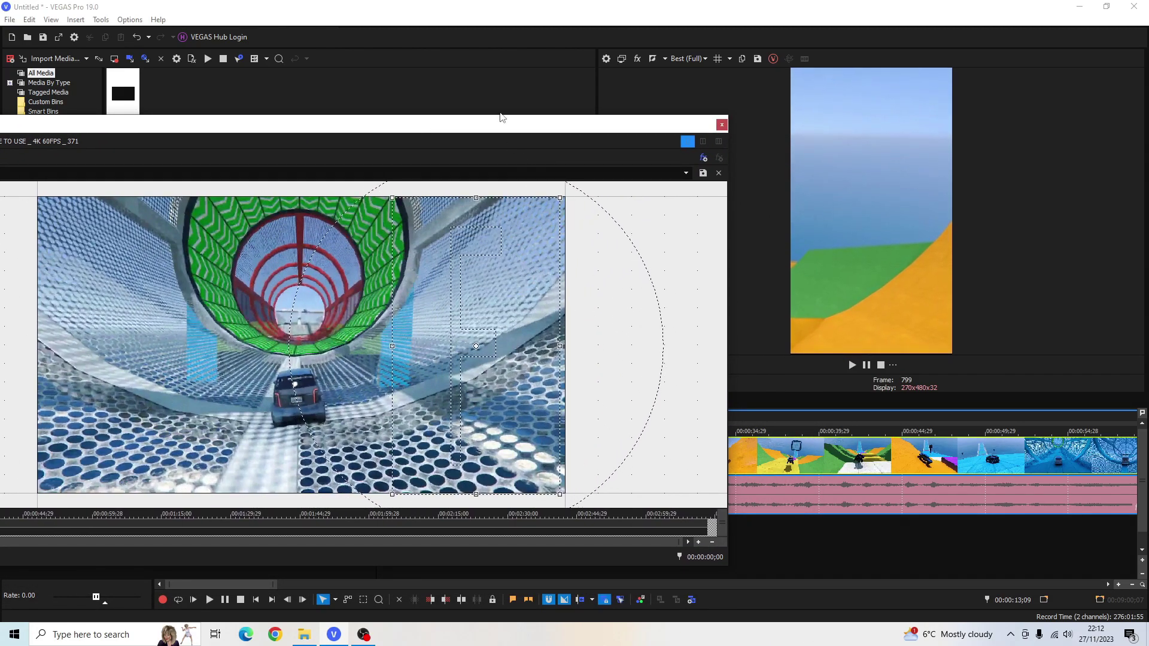
drag(495, 122, 798, 111)
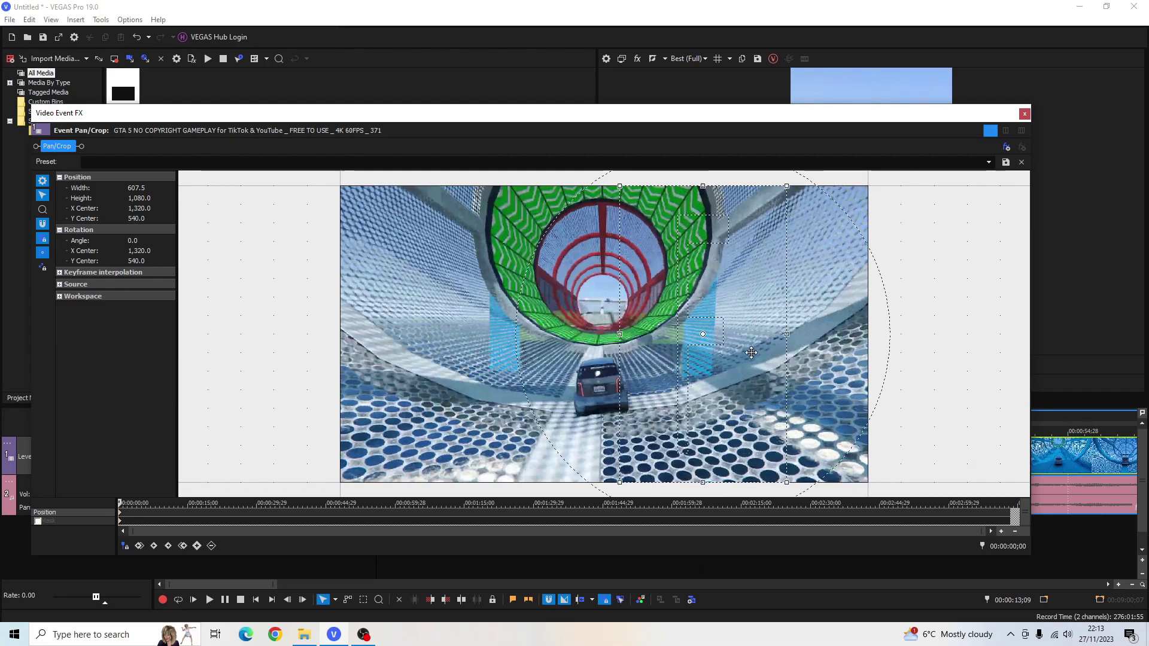
click(1018, 113)
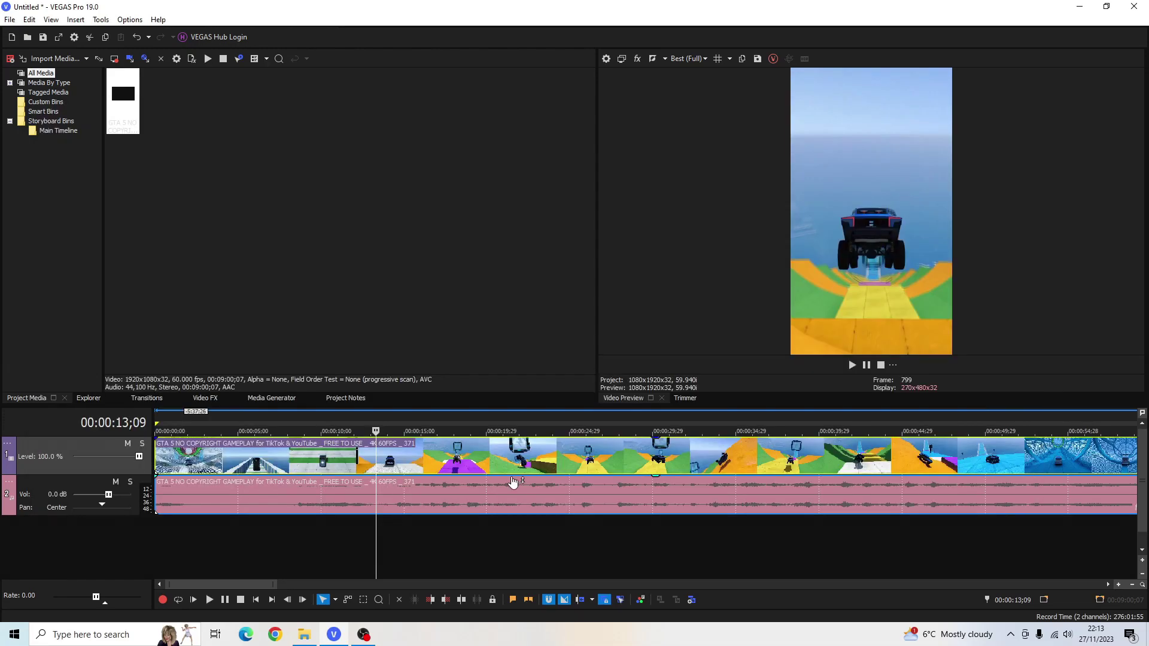
double_click(433, 457)
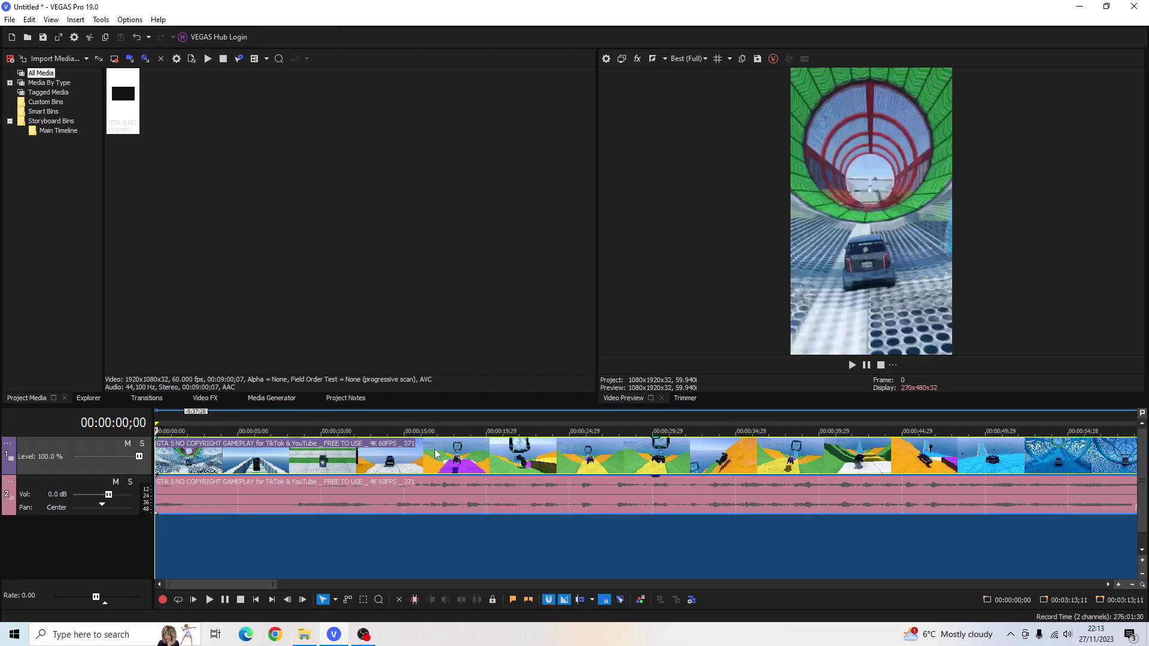
Open Render As and choose the MAGIX AVC/AAC MP4 format
click(10, 19)
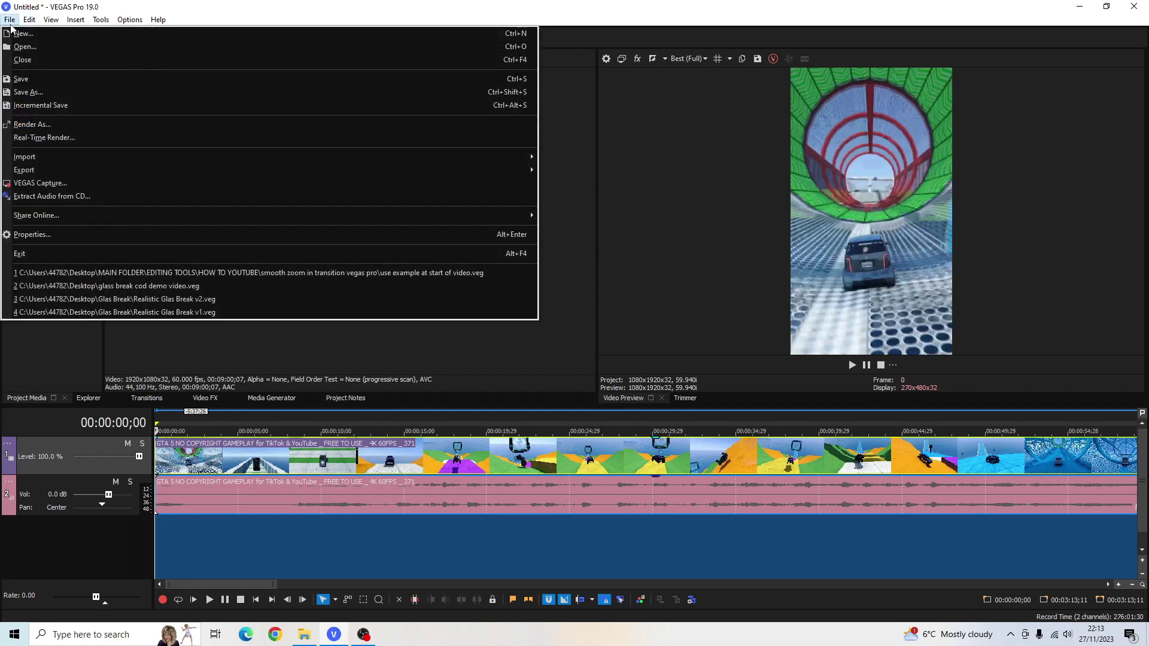
click(55, 121)
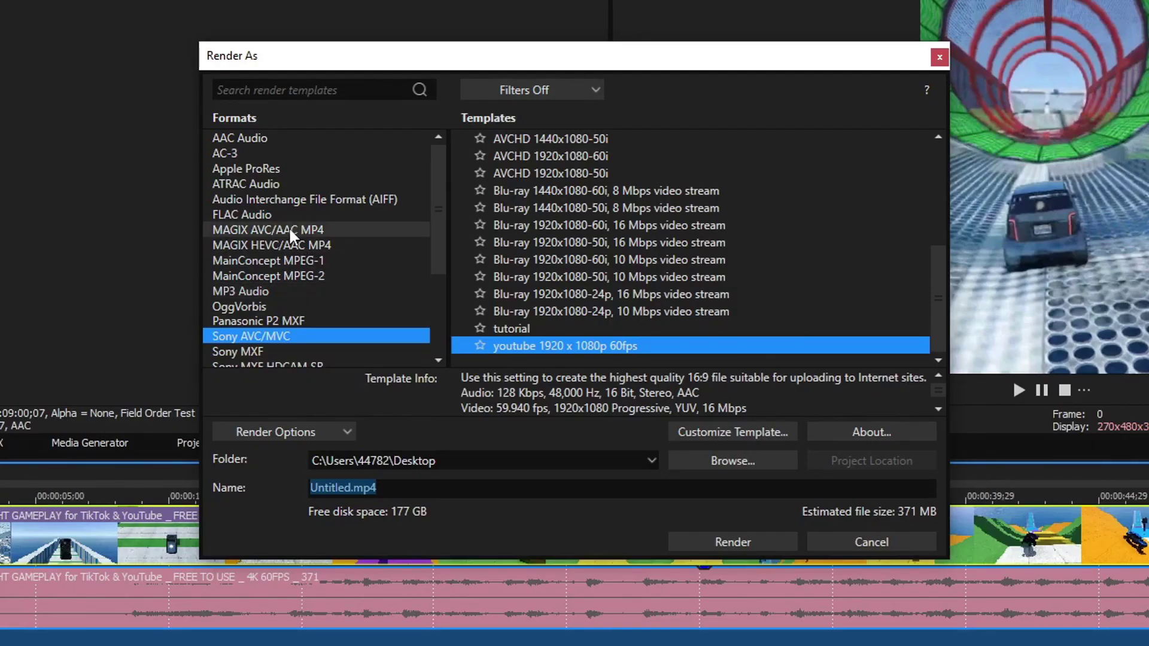
click(288, 229)
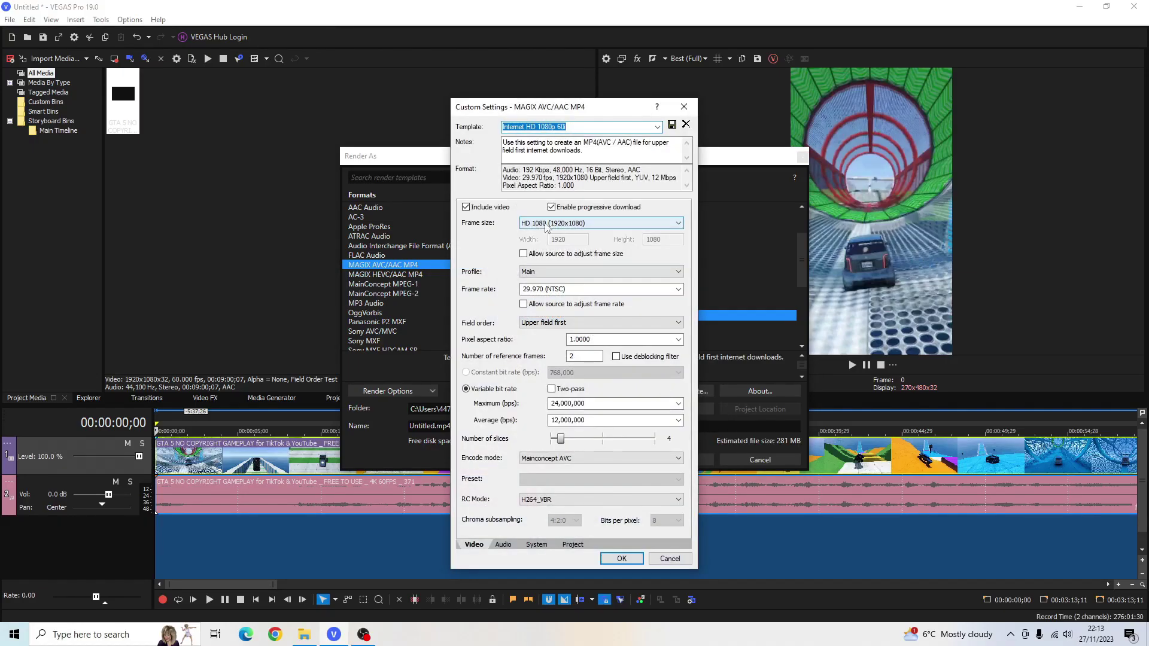
Give the MP4 render template a custom frame size of 1080 width by 1920 height
click(545, 226)
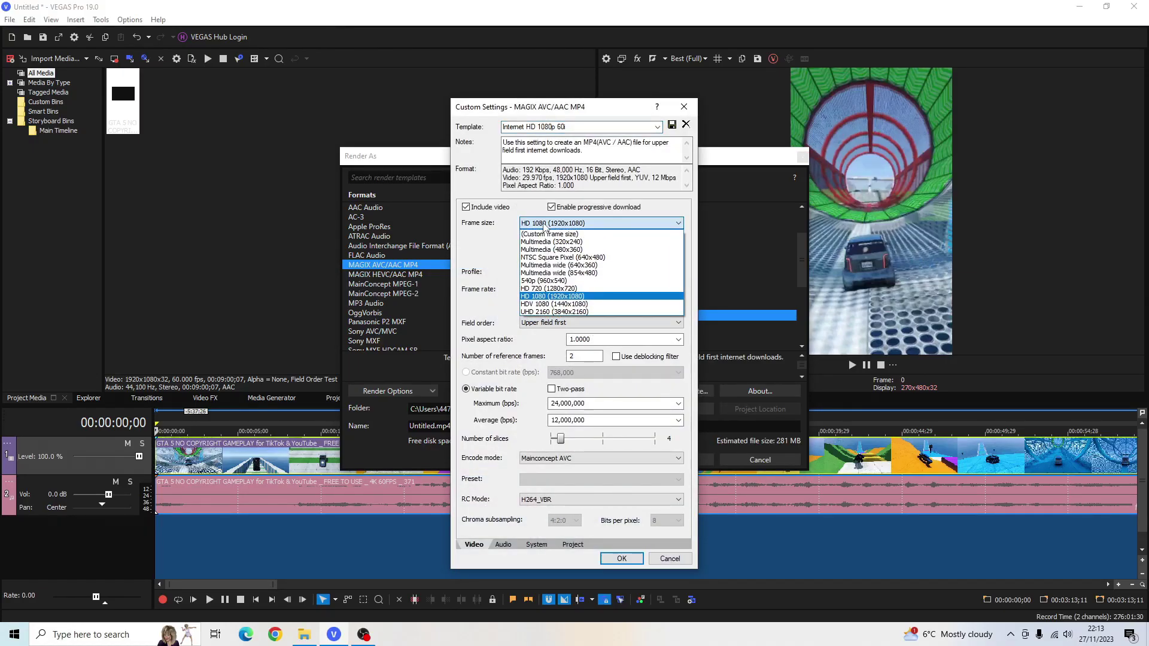
click(546, 234)
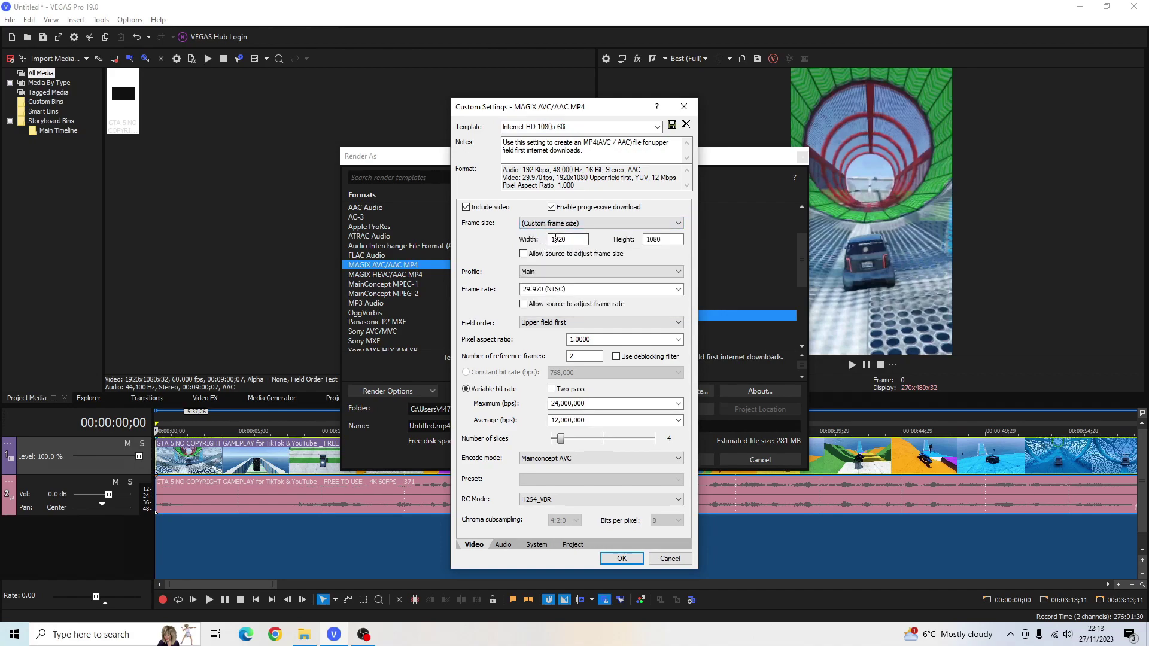
click(567, 238)
double_click(566, 239)
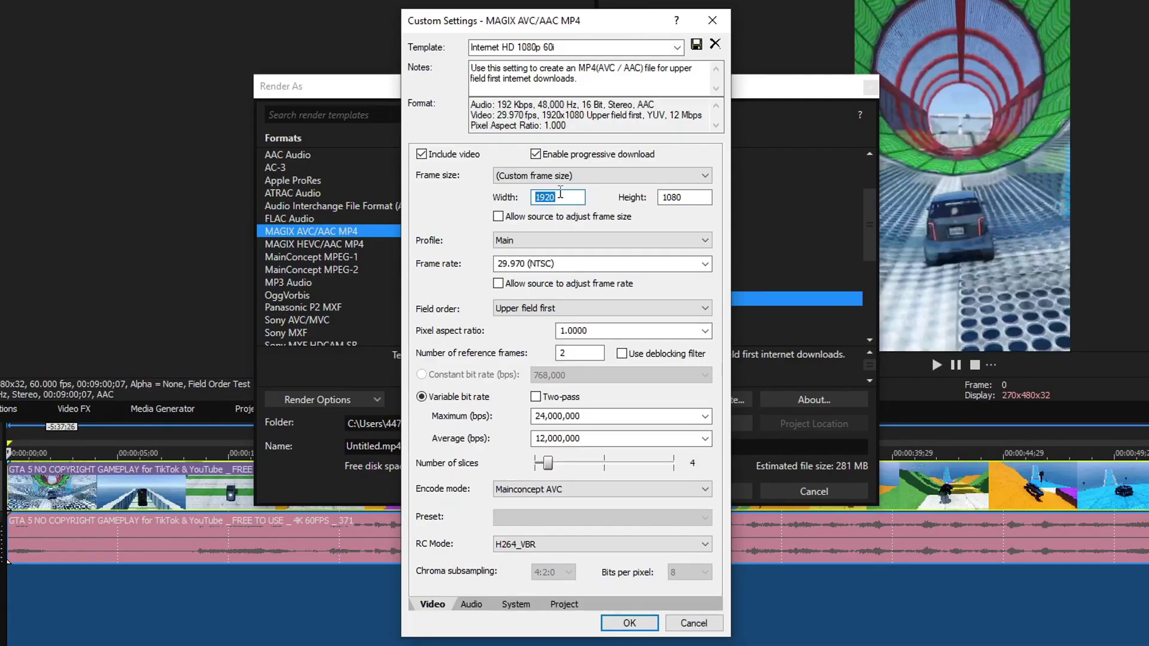
text(1)
double_click(685, 196)
text(192)
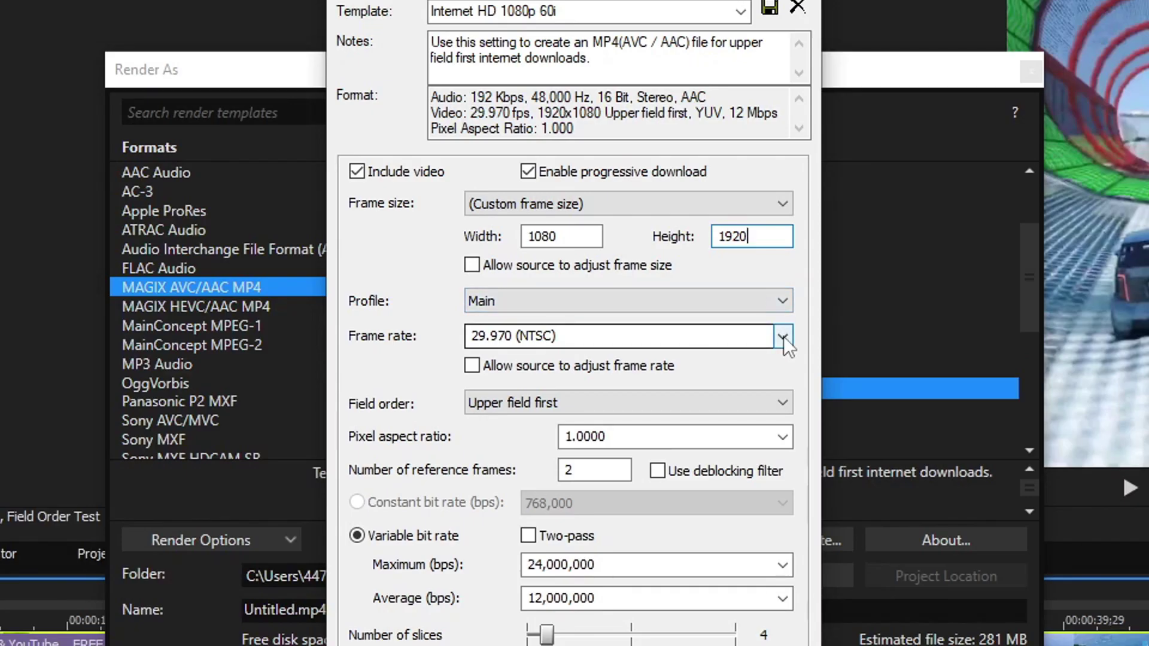
Settle the render frame rate on 59.940 fps after briefly trying 29.970
click(705, 264)
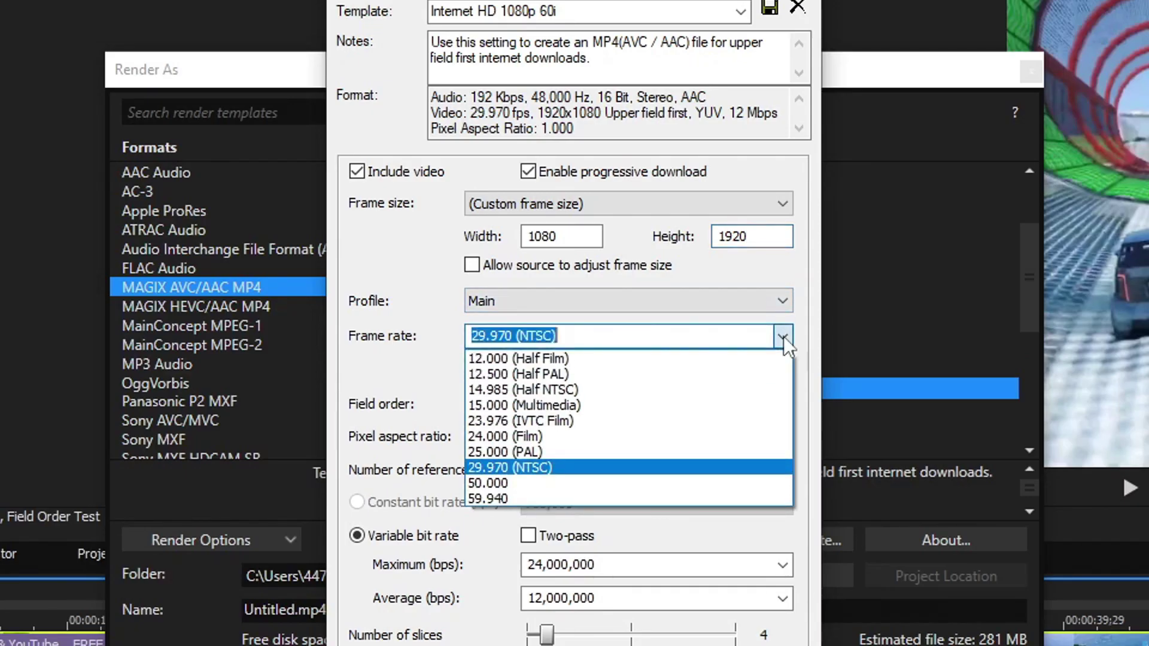
click(508, 499)
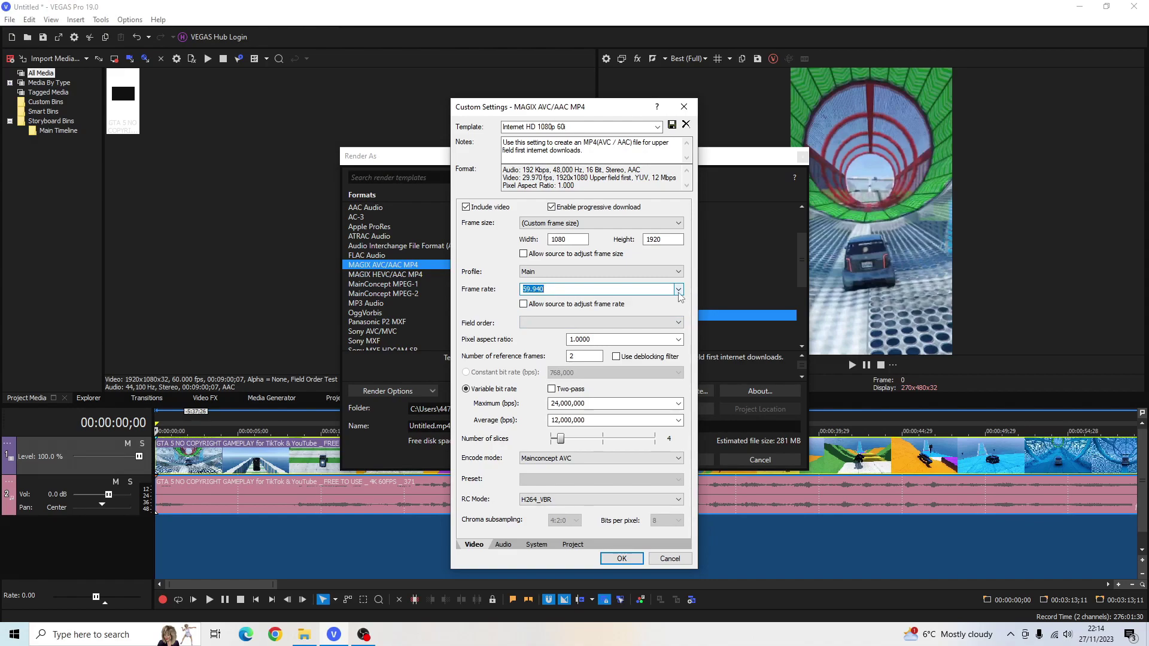
click(679, 292)
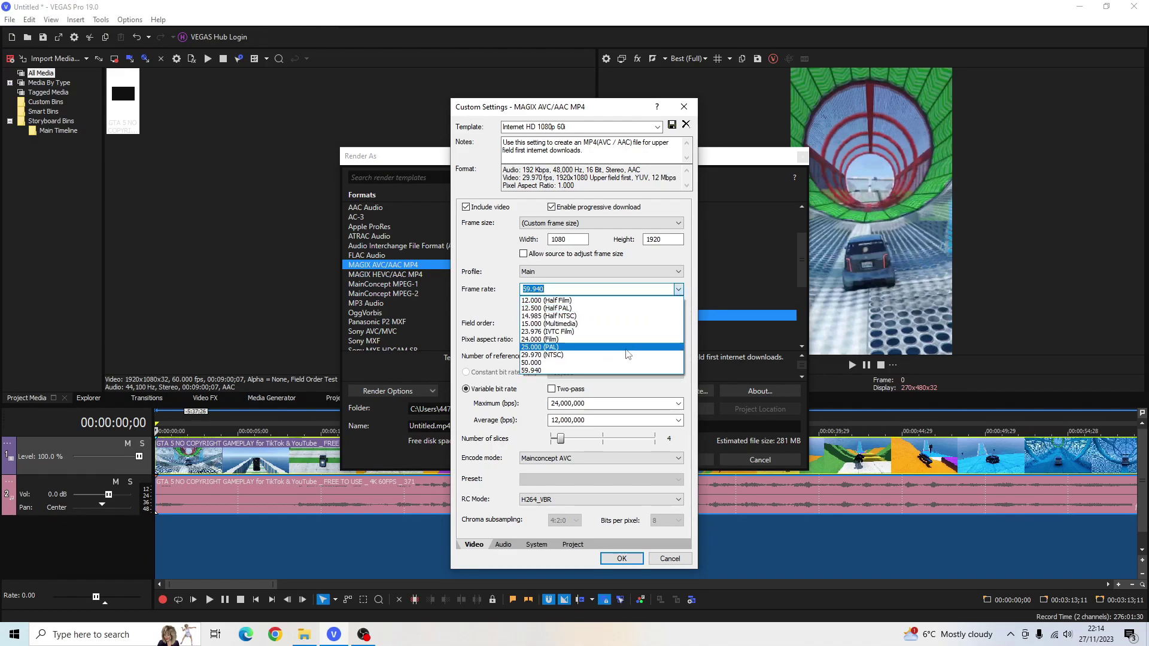
click(547, 354)
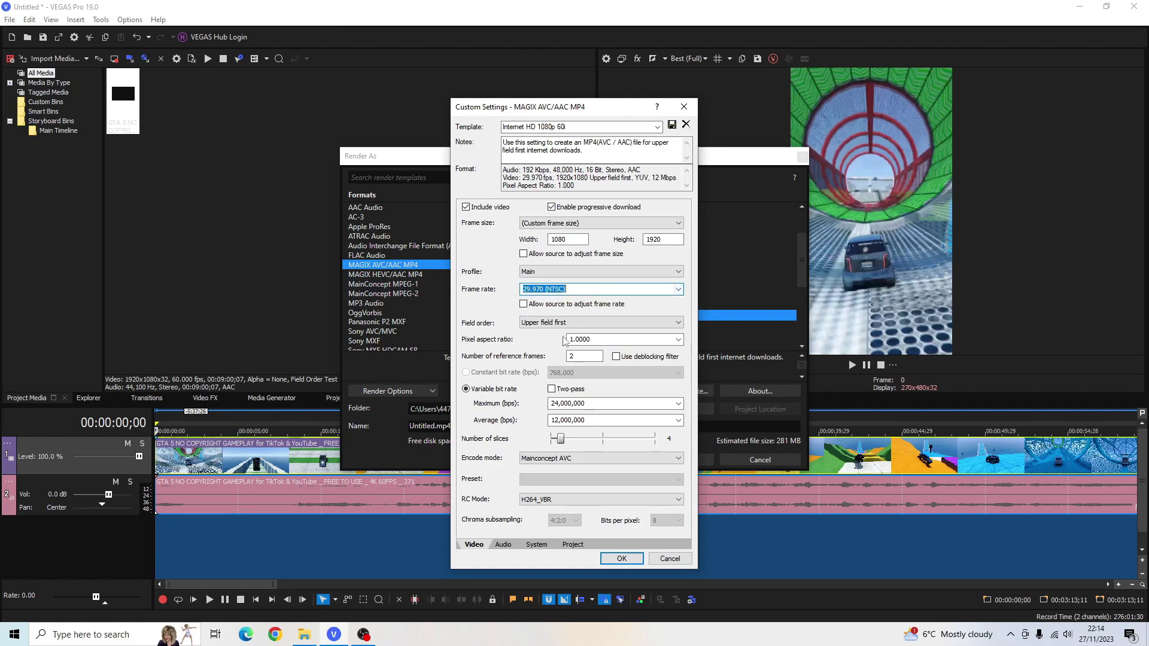
click(680, 290)
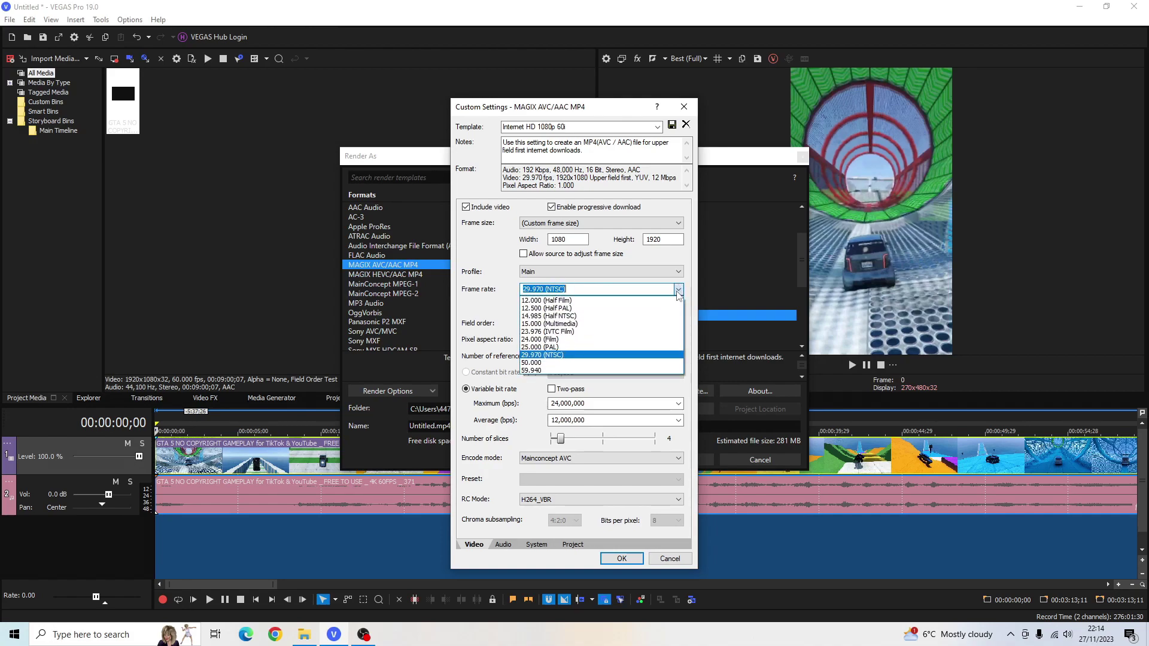
click(545, 371)
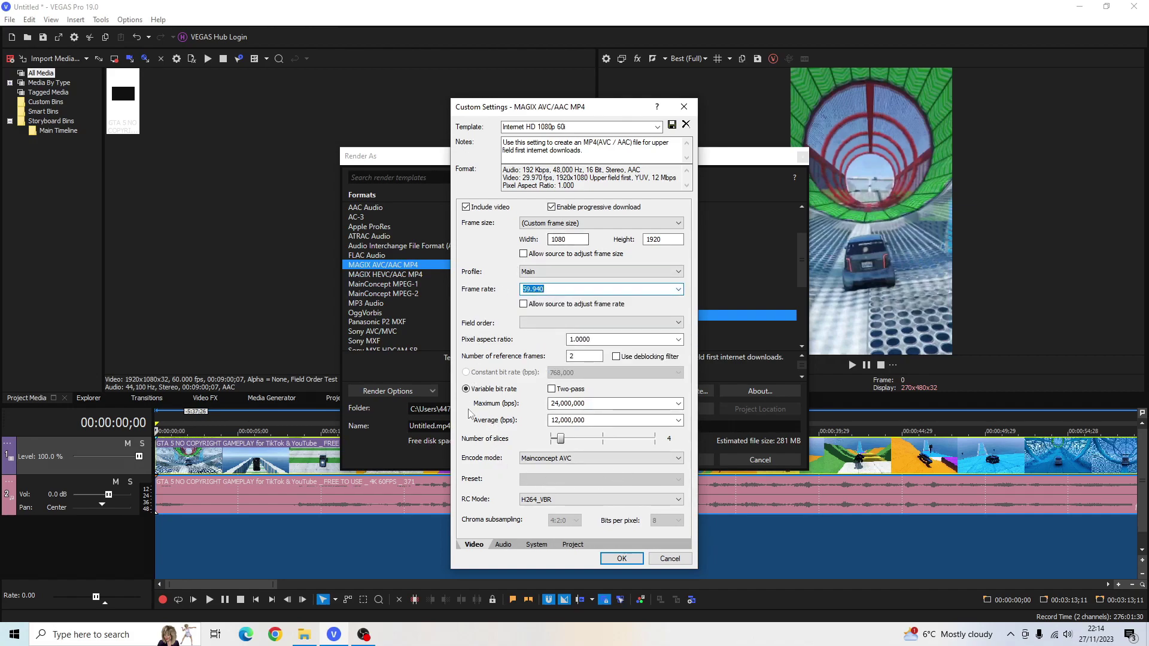
Save the 1080x1920 59.940 fps custom settings as template 'tiktok render settings' and confirm
double_click(531, 126)
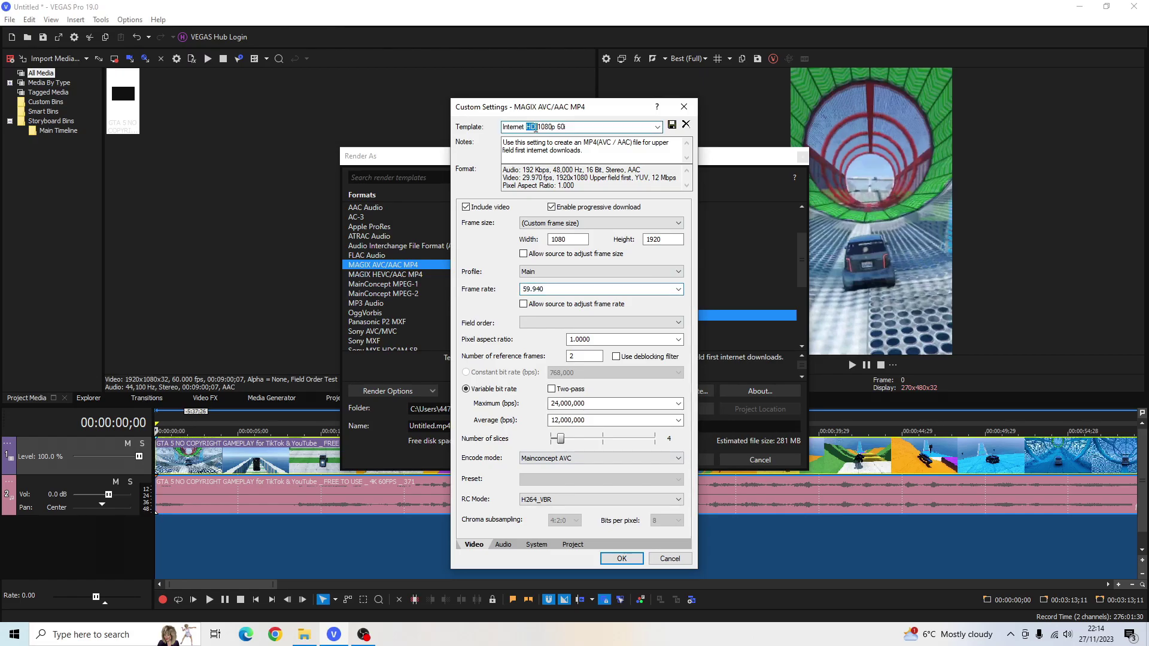
key(ctrl+a)
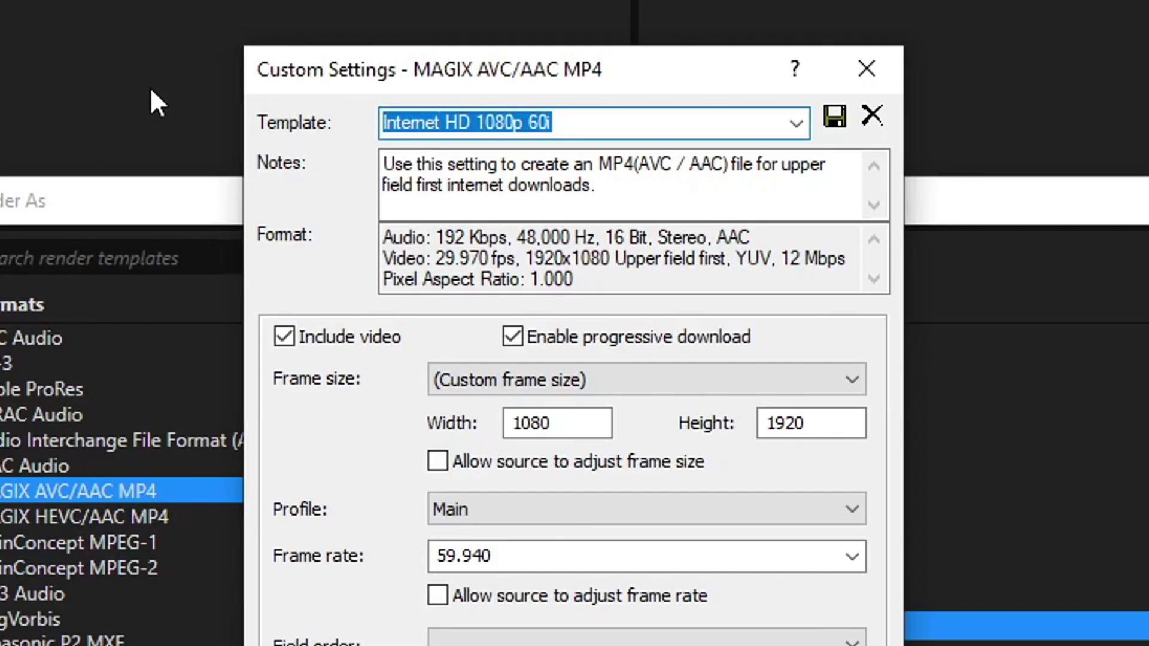
text(tiktok)
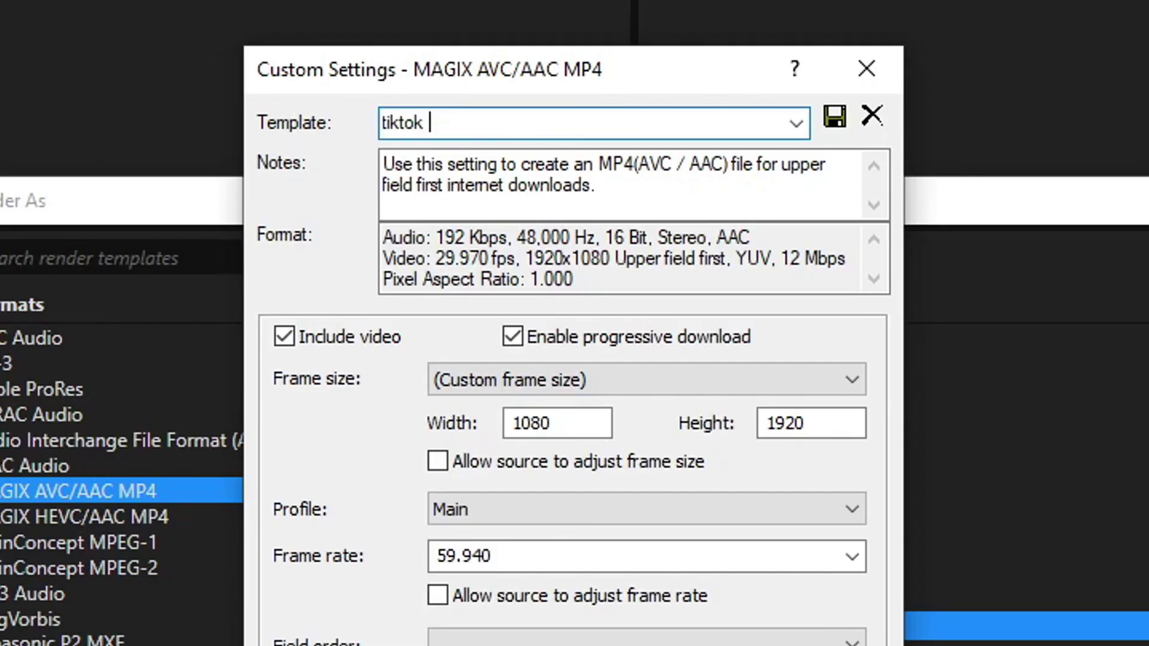
text( render settin)
text(gs)
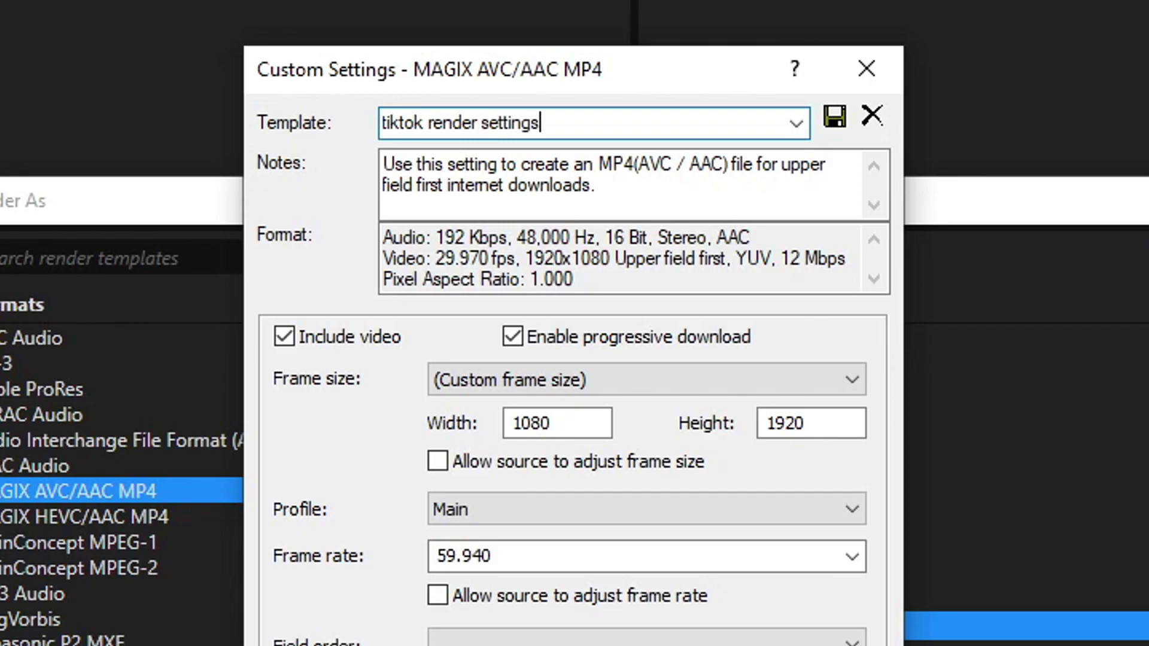
click(833, 117)
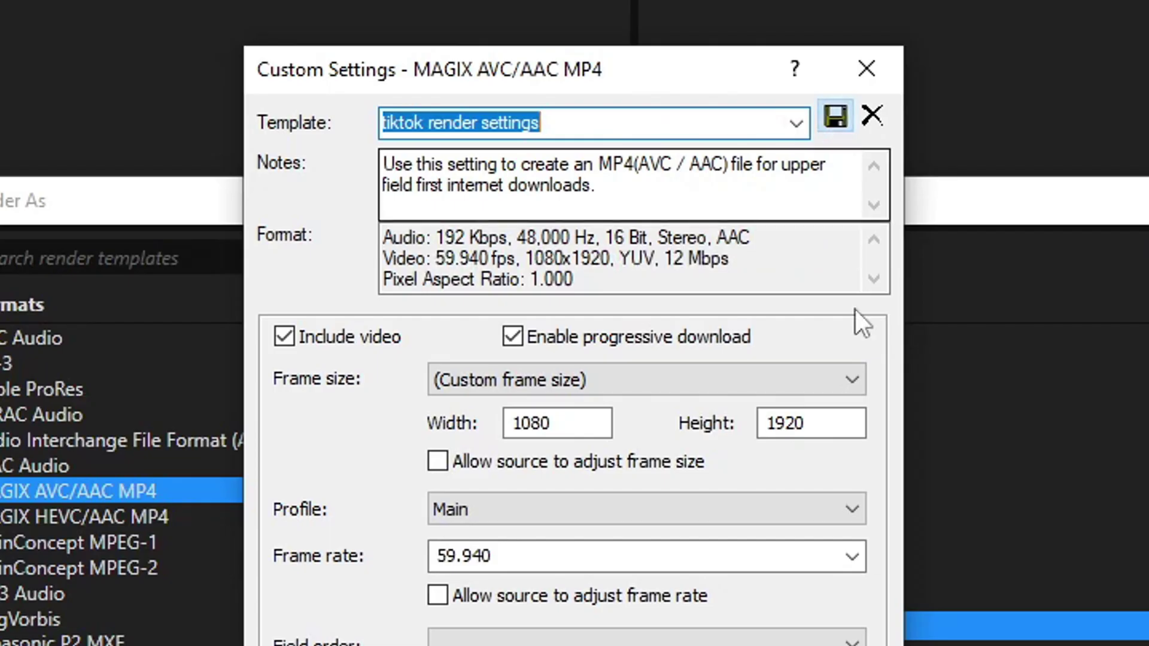
click(620, 559)
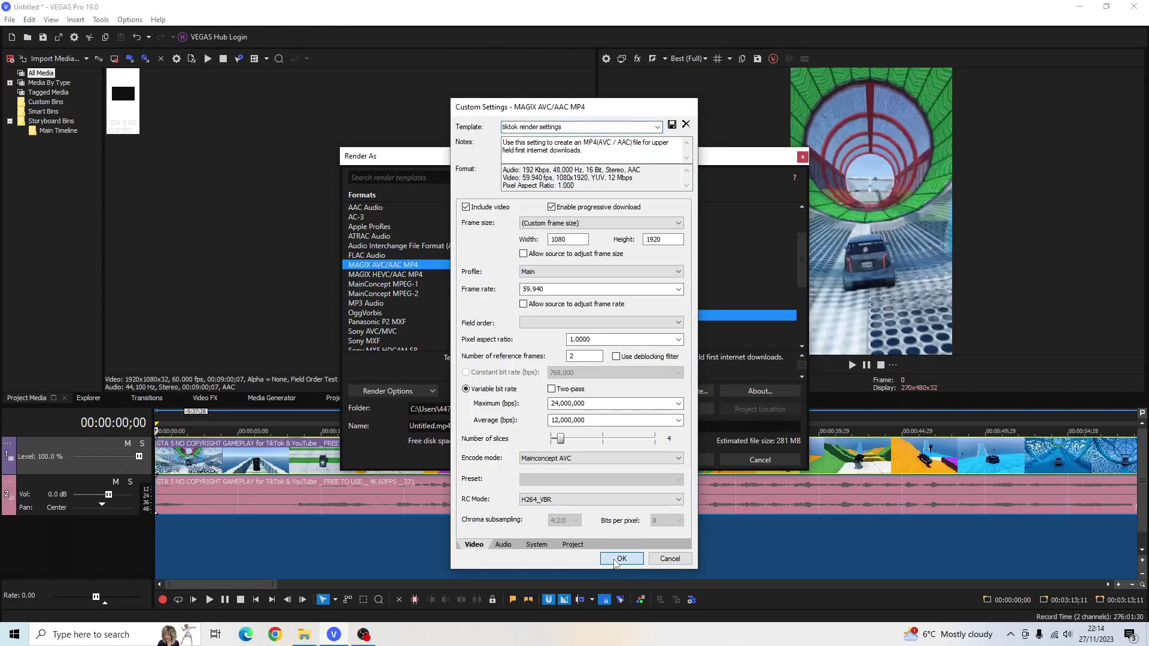